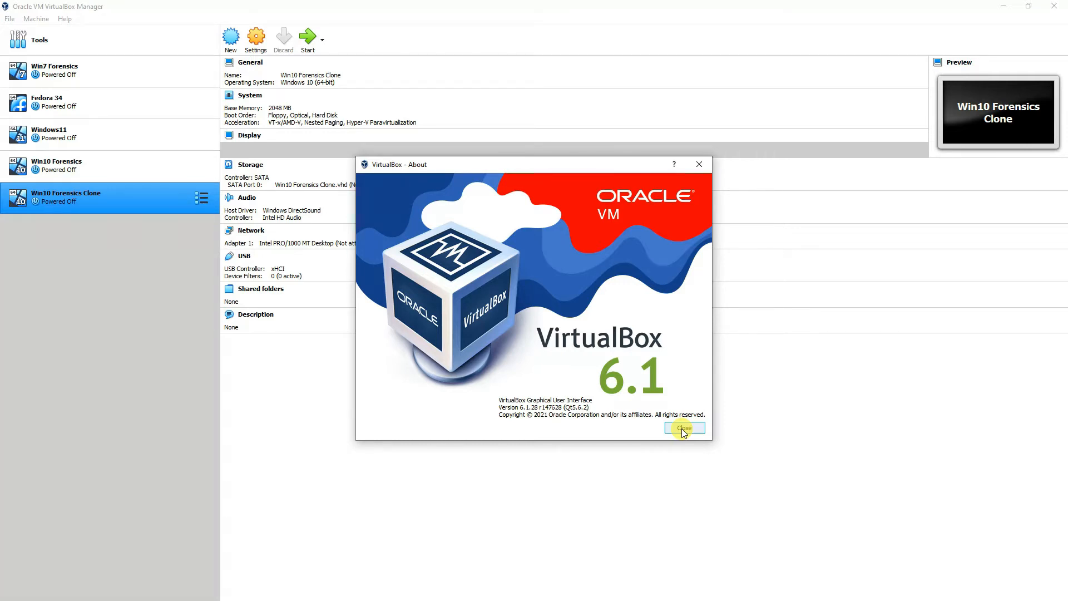
Step: Close the VirtualBox About window and select the Windows11 machine in the list
left_click(683, 428)
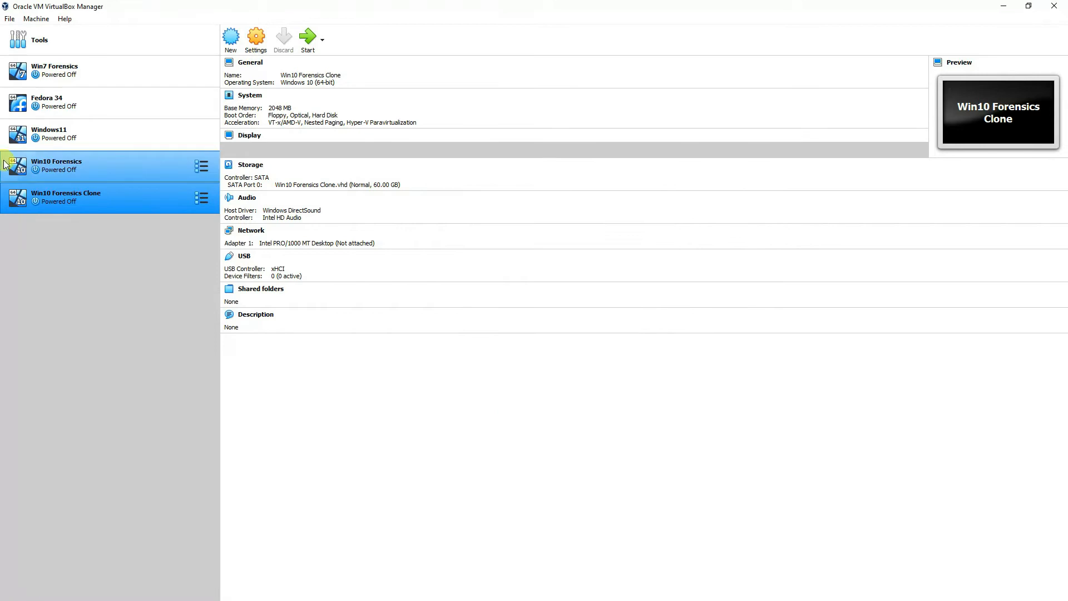
left_click(116, 140)
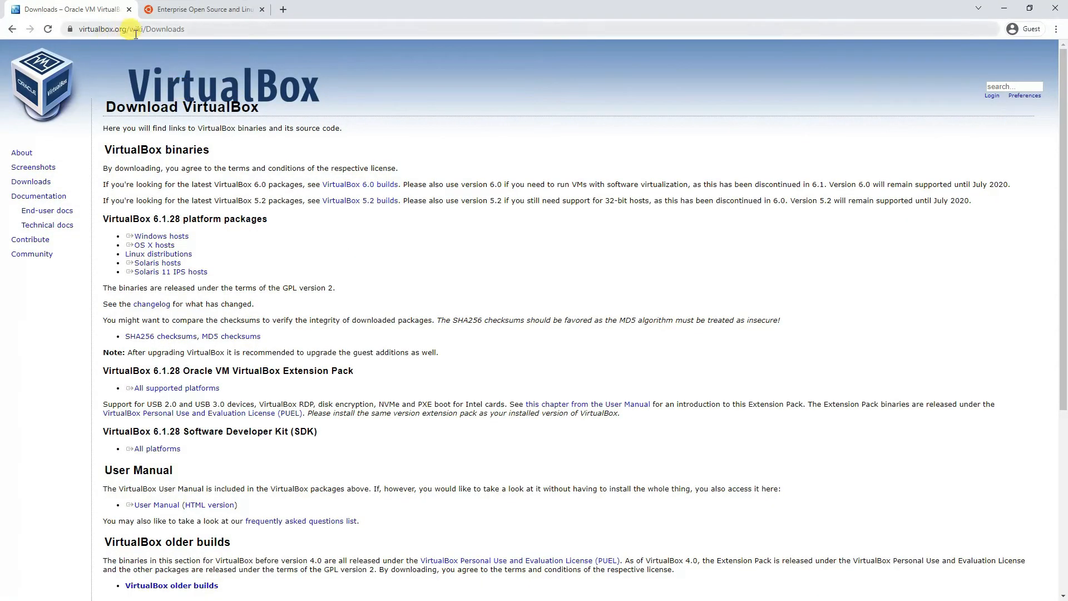
Step: Open ubuntu.com's Ubuntu Desktop download page and locate the Ubuntu 21.10 release
double_click(32, 183)
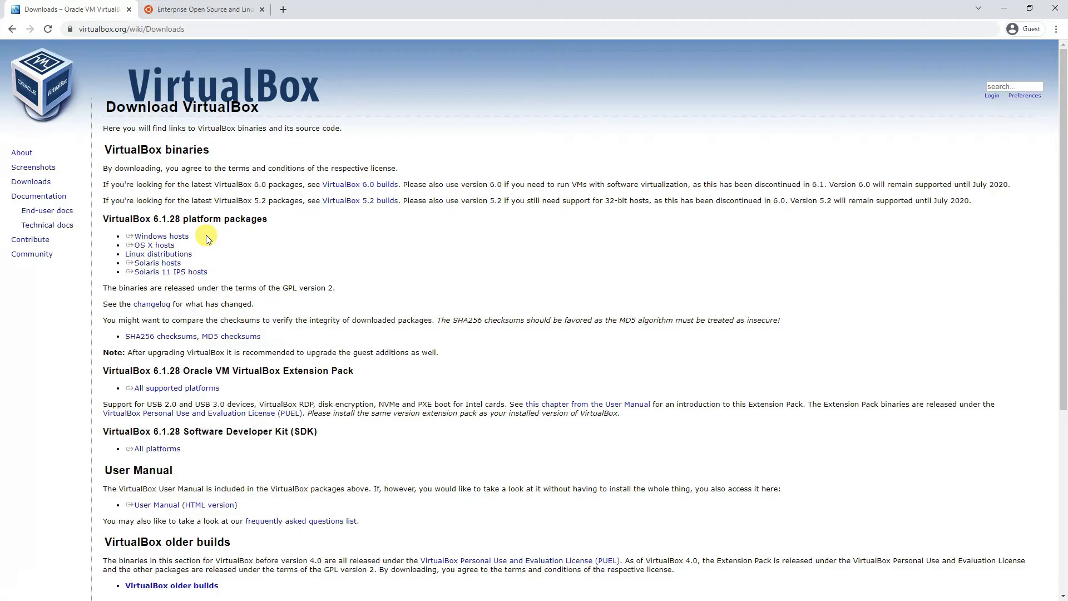
left_click(195, 9)
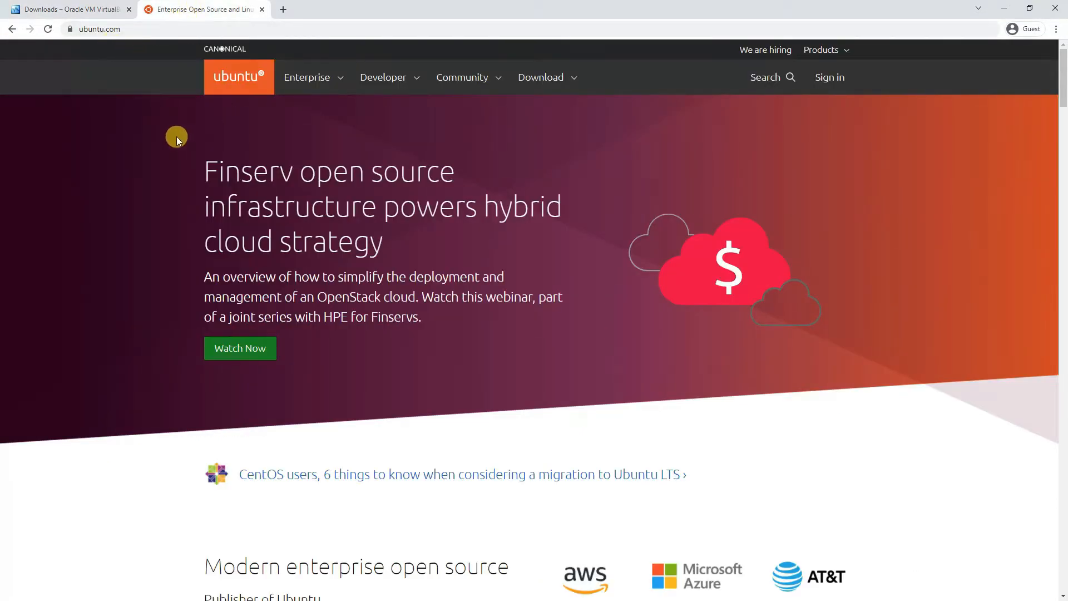
left_click(529, 83)
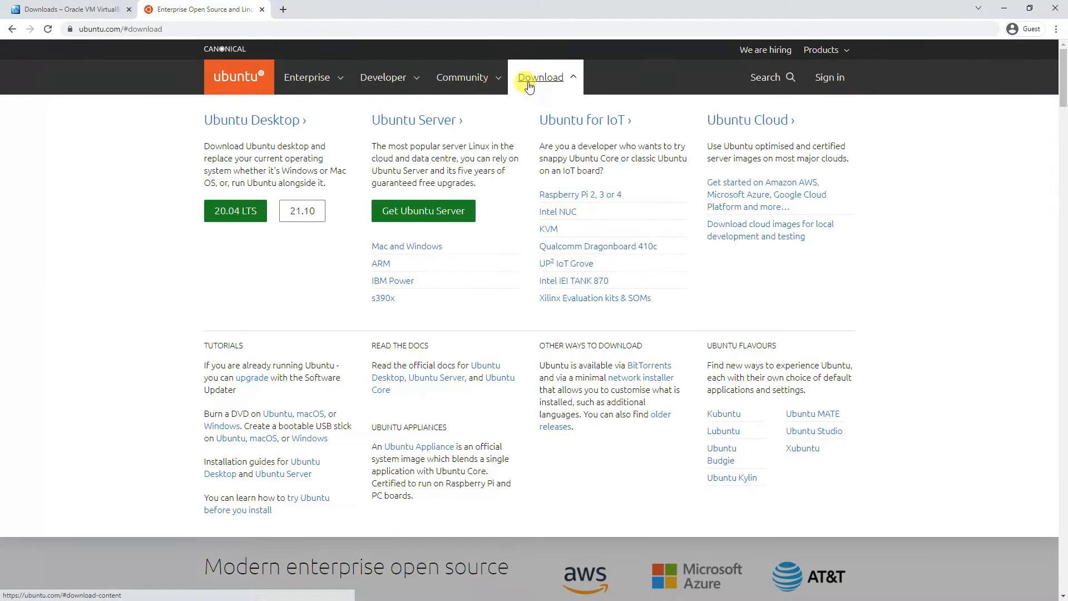
left_click(237, 122)
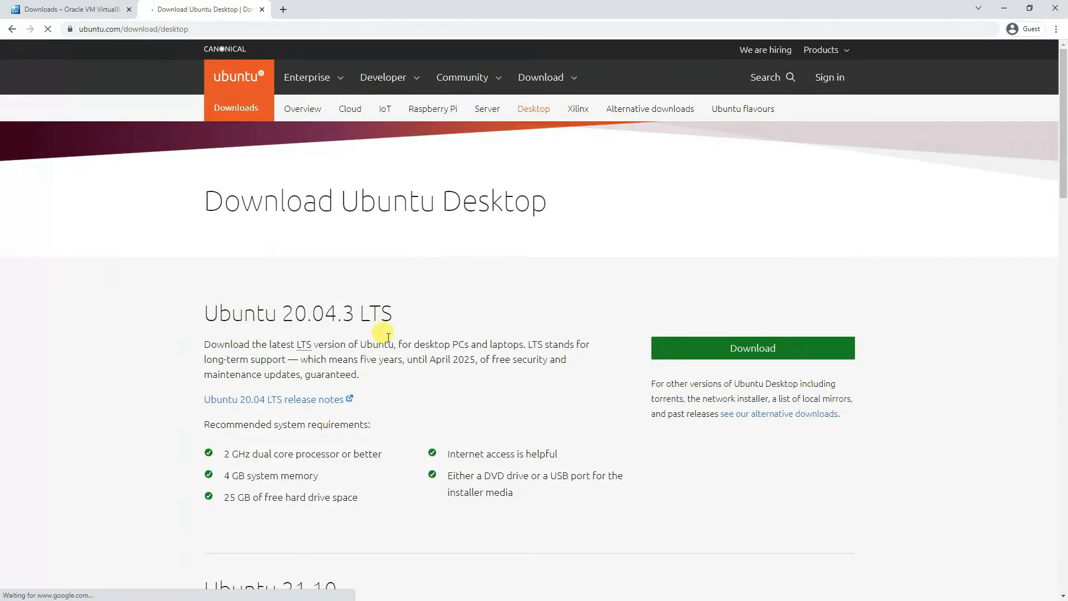
scroll(553, 412, "down", 5)
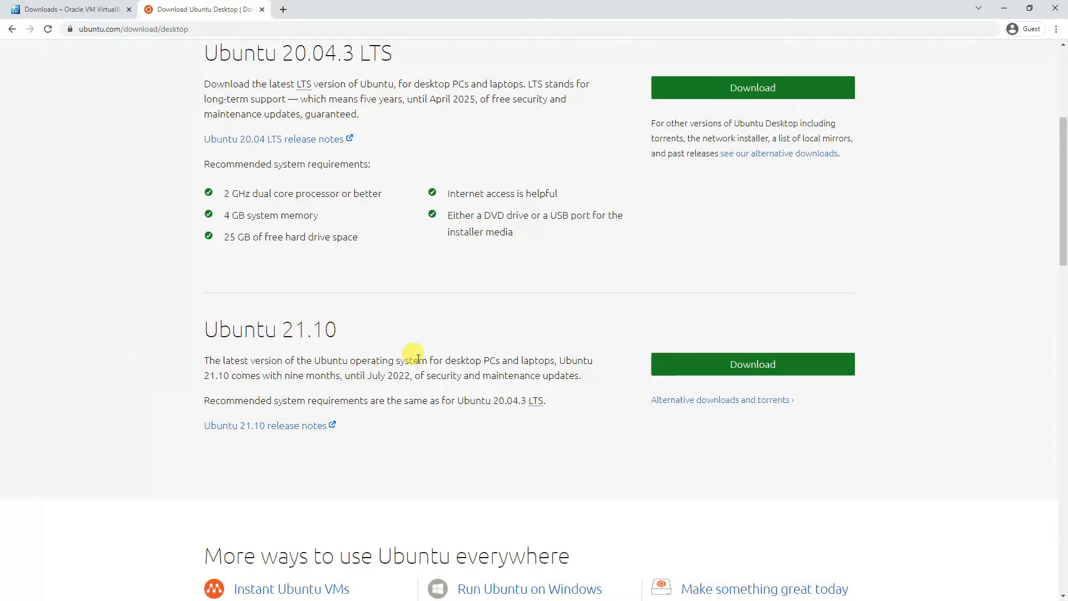
scroll(419, 359, "up", 4)
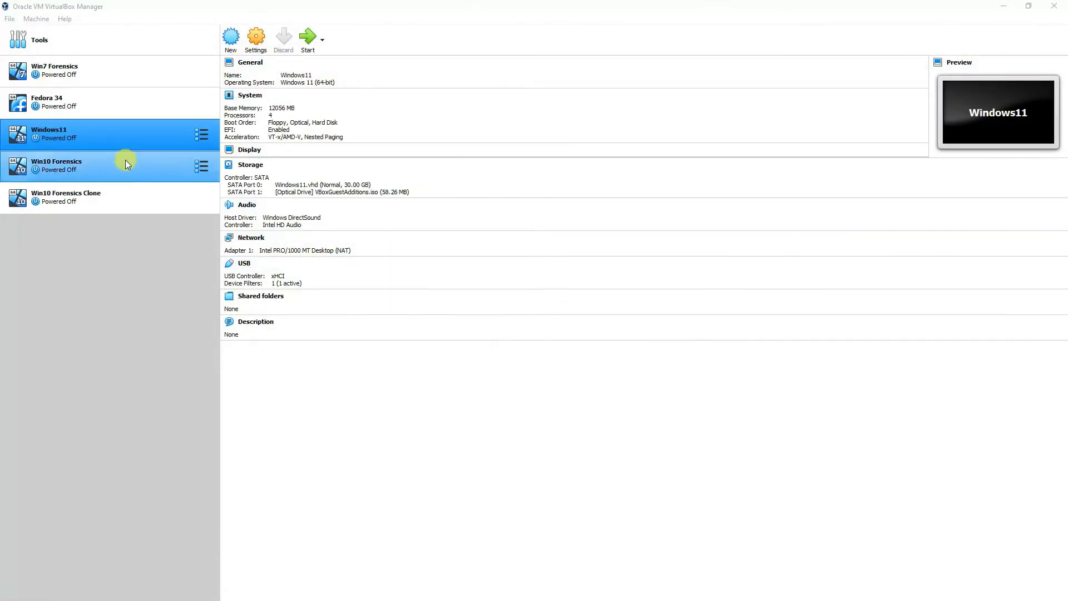
Step: Create a new VM named 'Ubuntu 21' with machine folder M:\VM\Ubuntu21
left_click(233, 39)
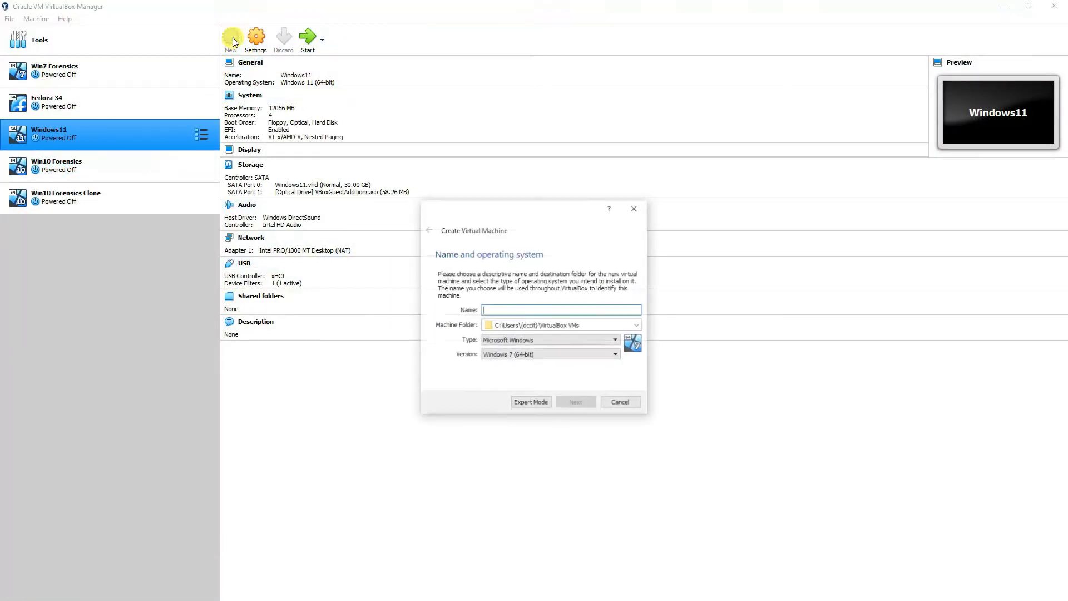
left_click(503, 311)
type("Ubuntu ")
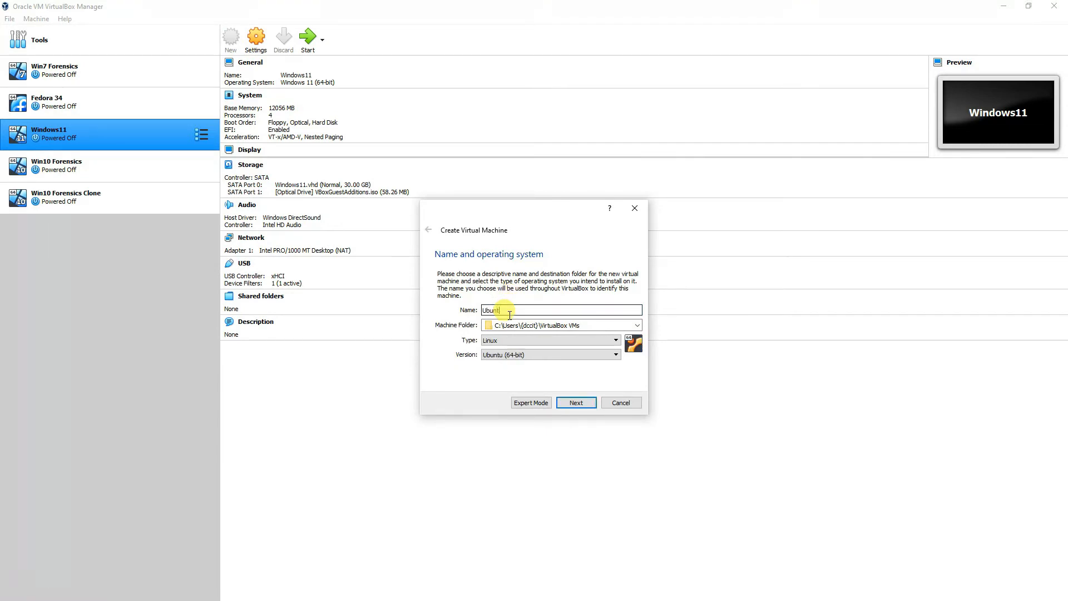
type("21")
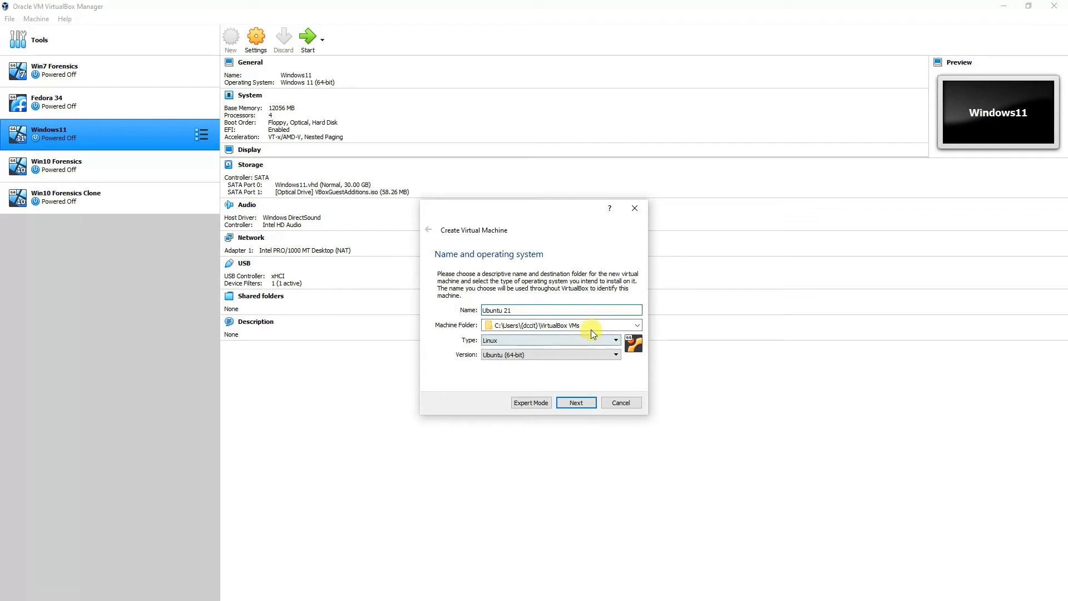
left_click(636, 327)
left_click(548, 343)
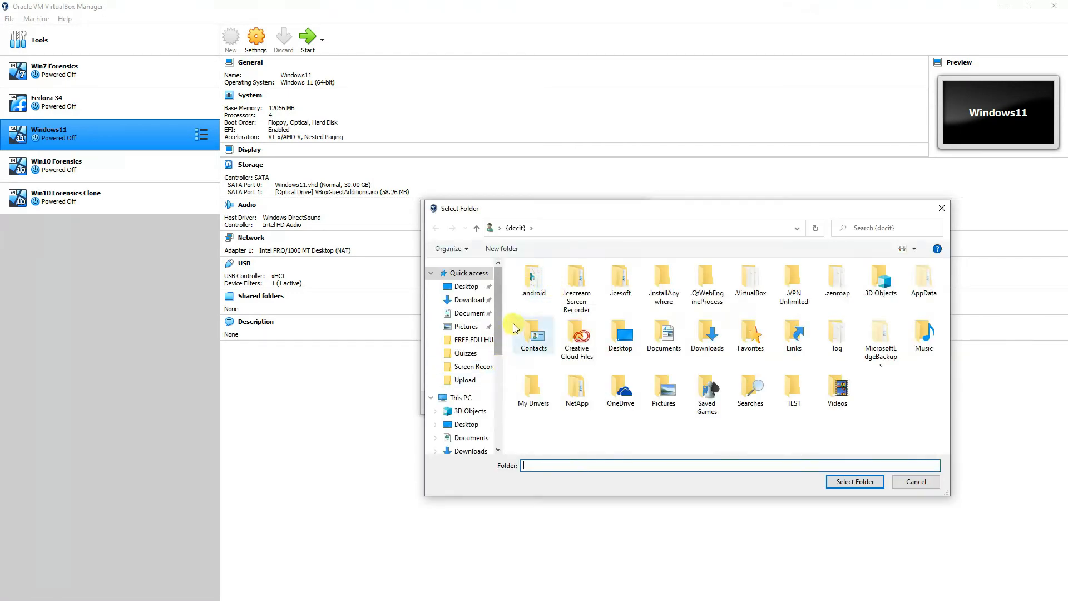
left_click_drag(499, 322, 500, 315)
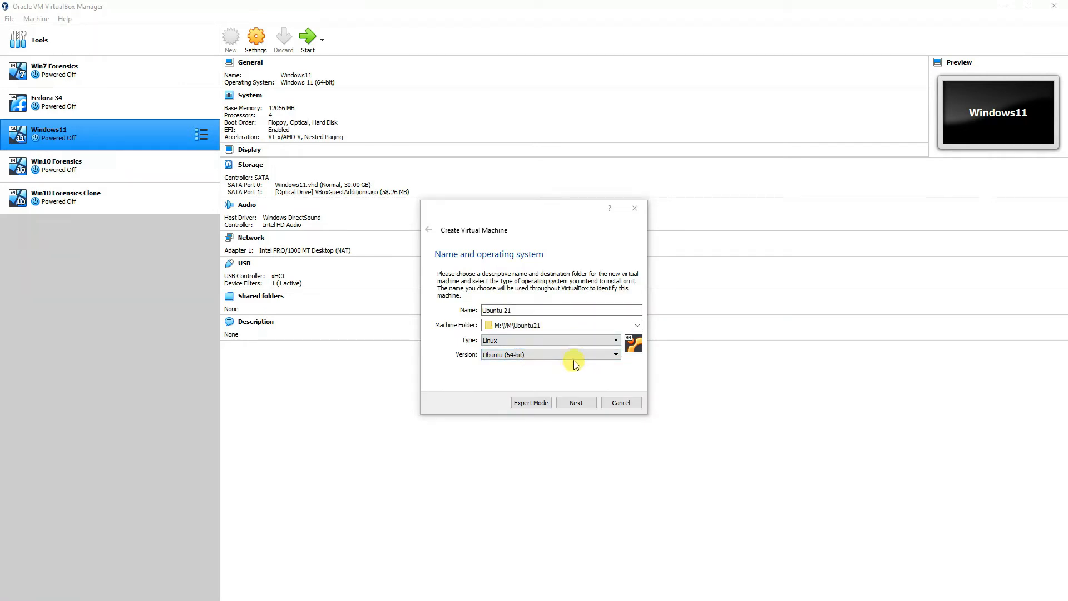
left_click(583, 403)
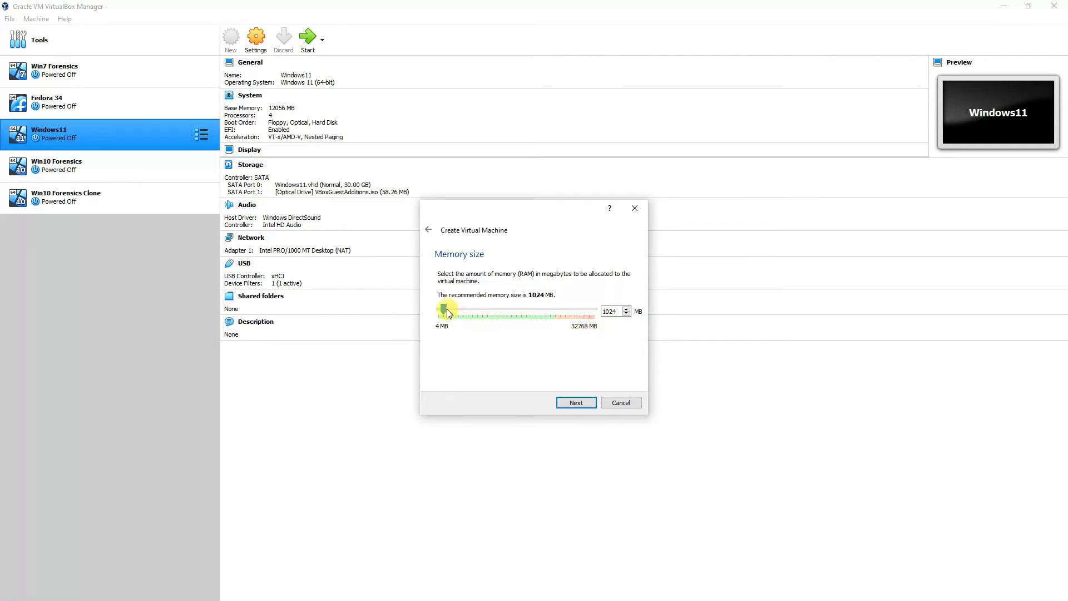
Step: Set the Ubuntu 21 machine's memory size to 24109 MB
left_click_drag(444, 309, 549, 311)
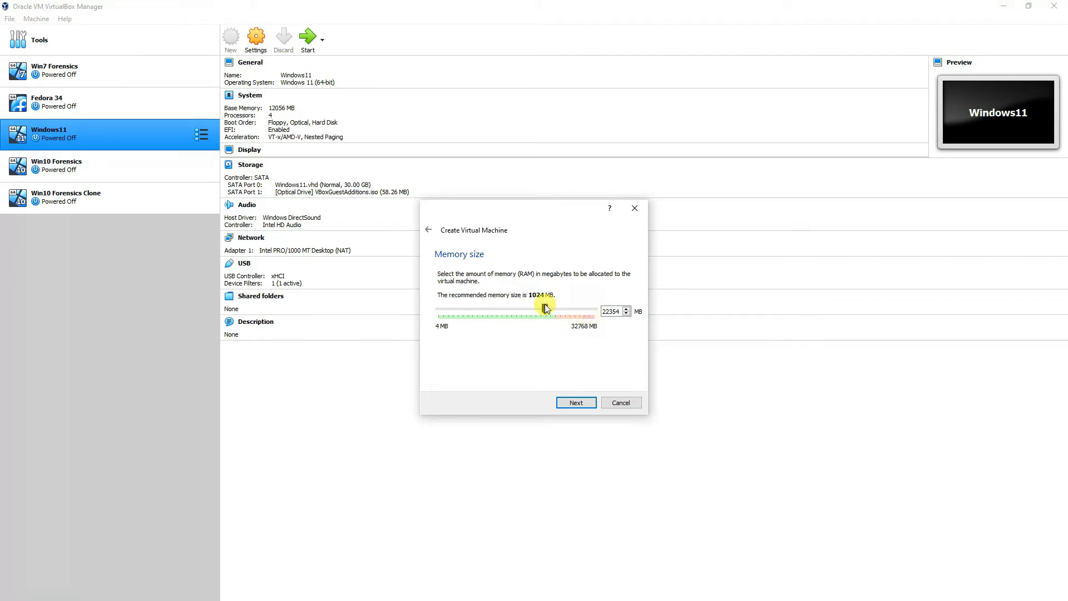
left_click_drag(544, 307, 554, 306)
left_click(579, 404)
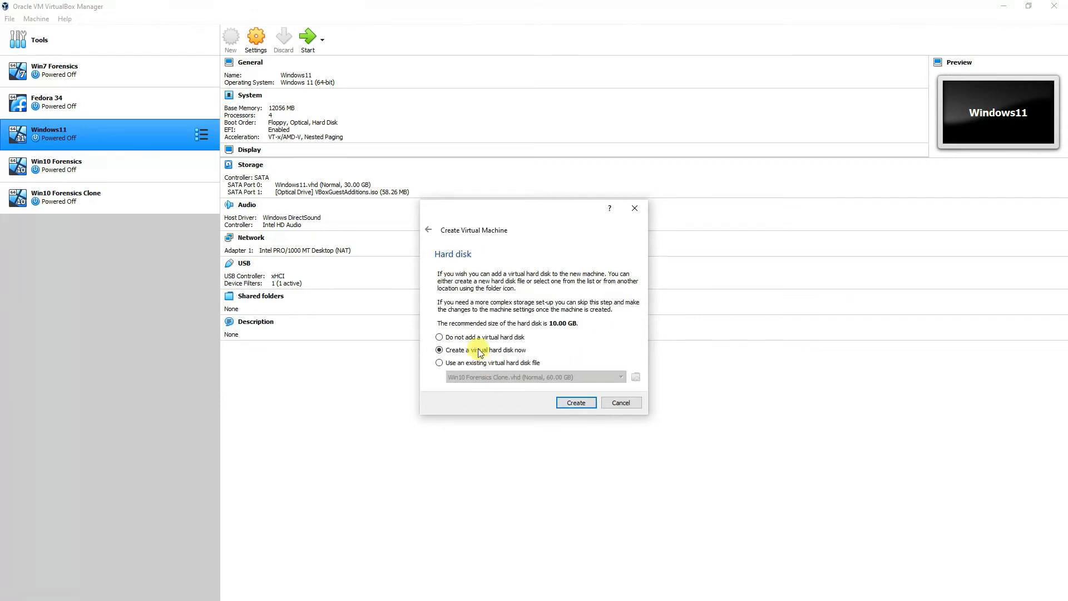
Step: Create a fixed-size 25 GB VHD virtual hard disk and finish the new machine
left_click(576, 402)
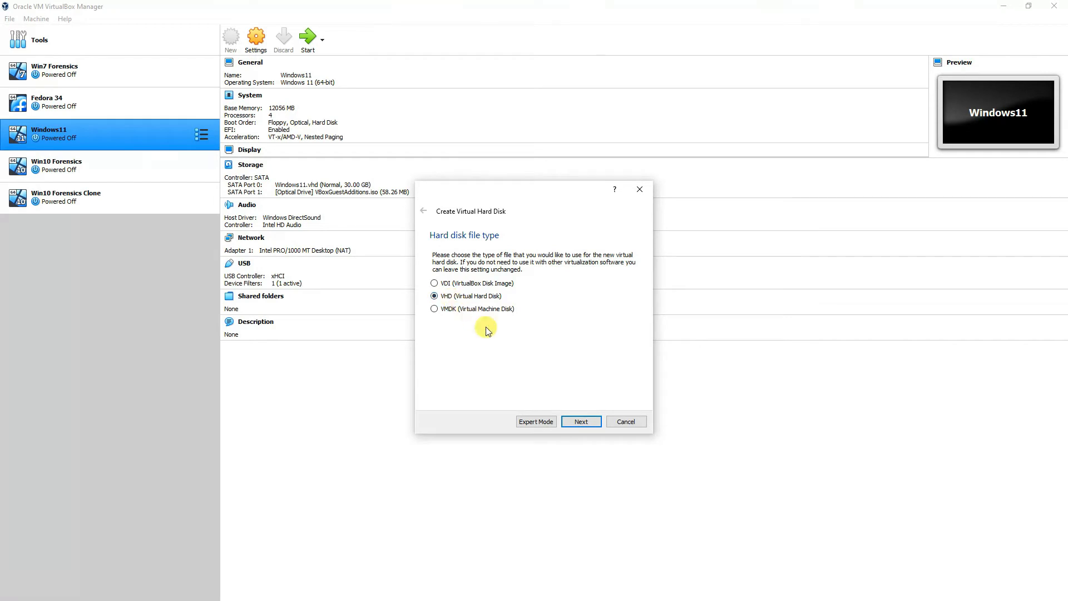
left_click(585, 419)
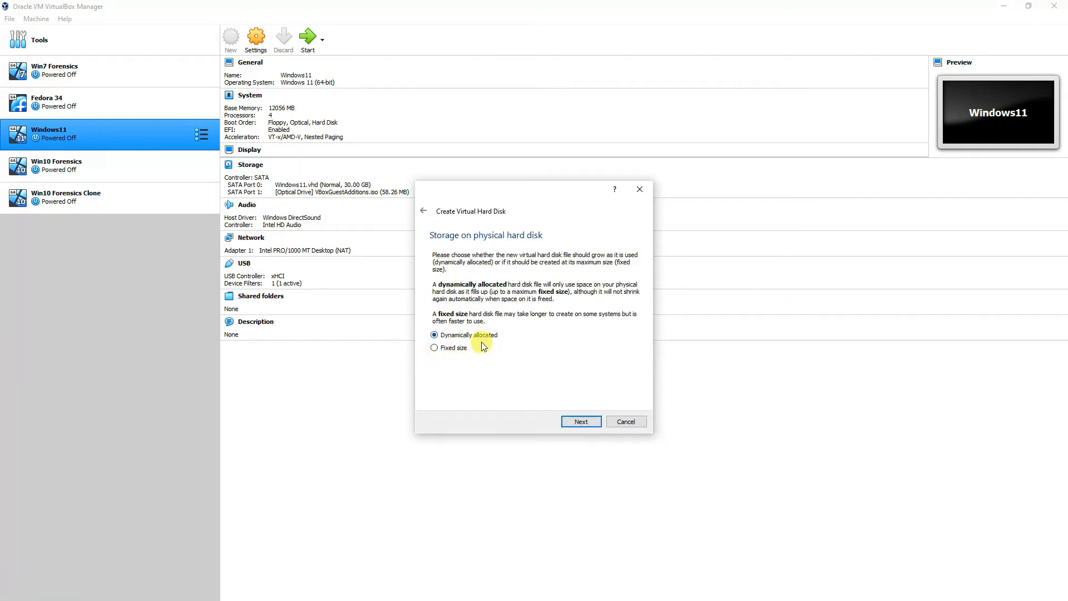
left_click(436, 350)
left_click(588, 421)
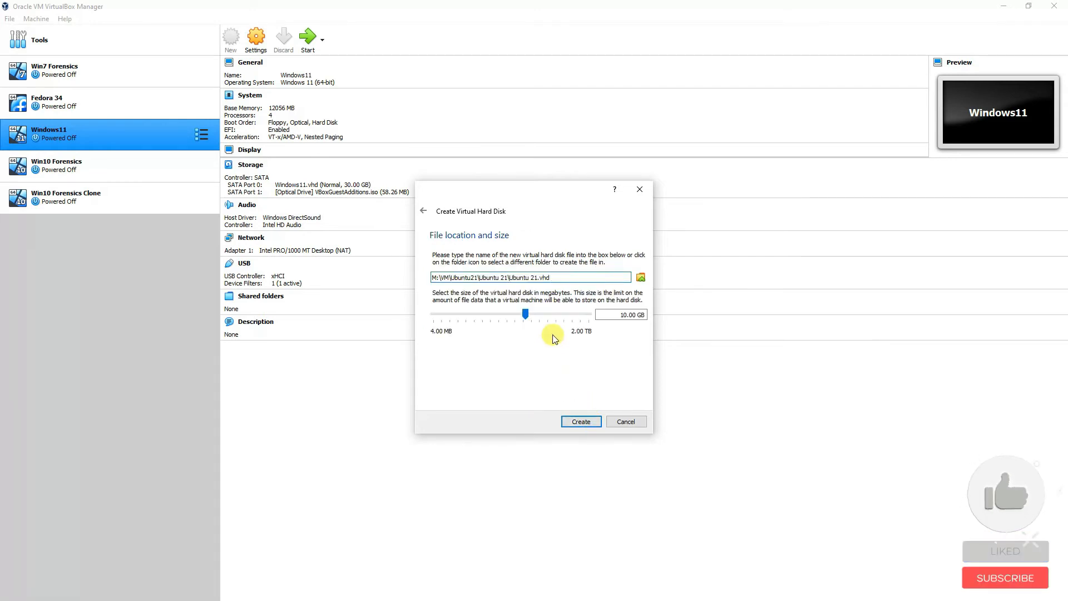
left_click(622, 315)
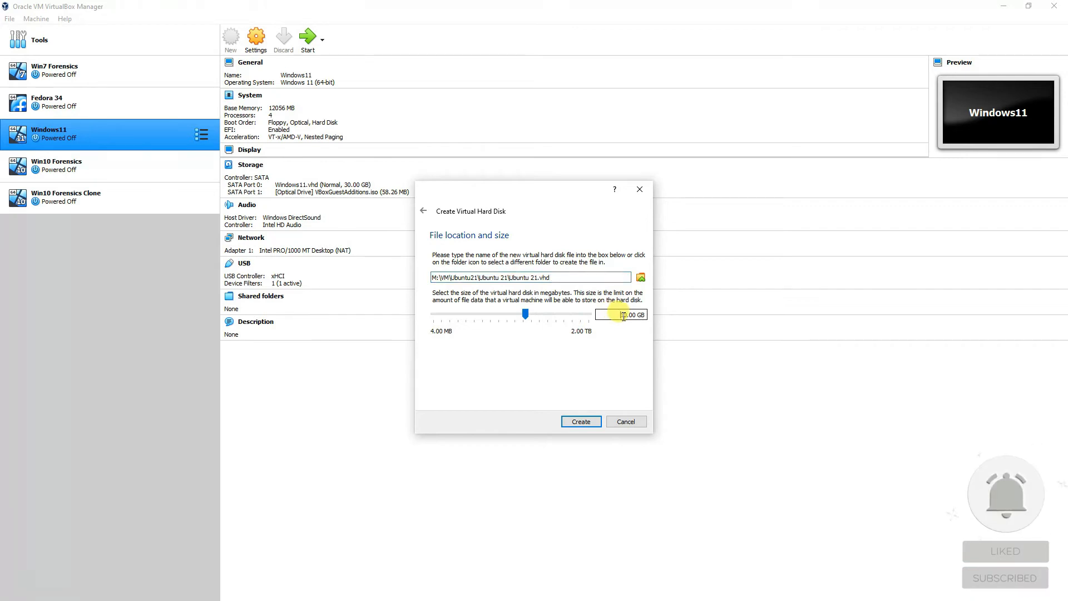
double_click(622, 315)
type("25")
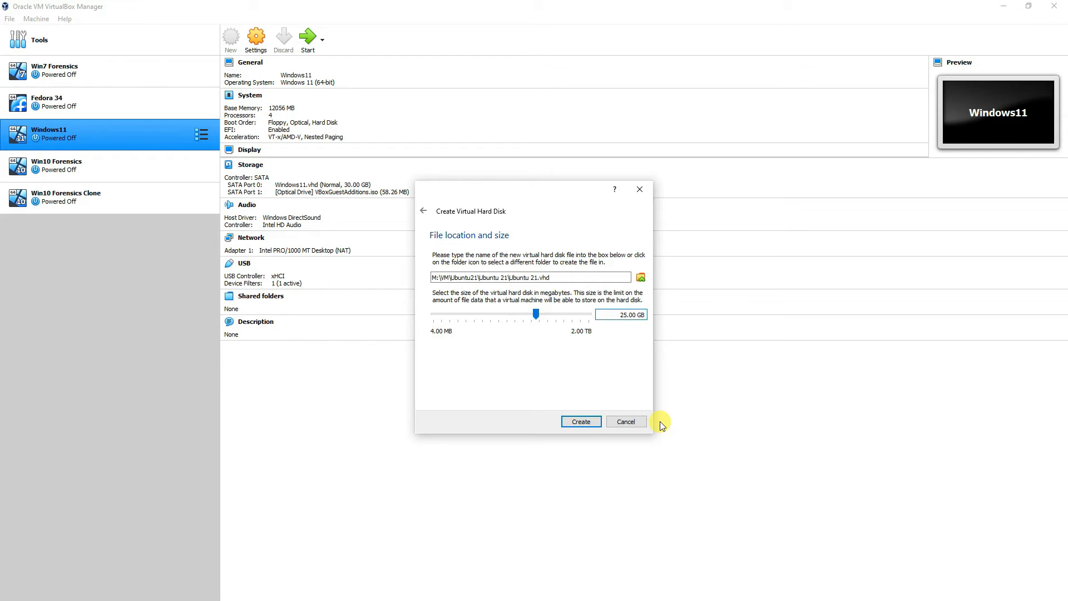
left_click(579, 422)
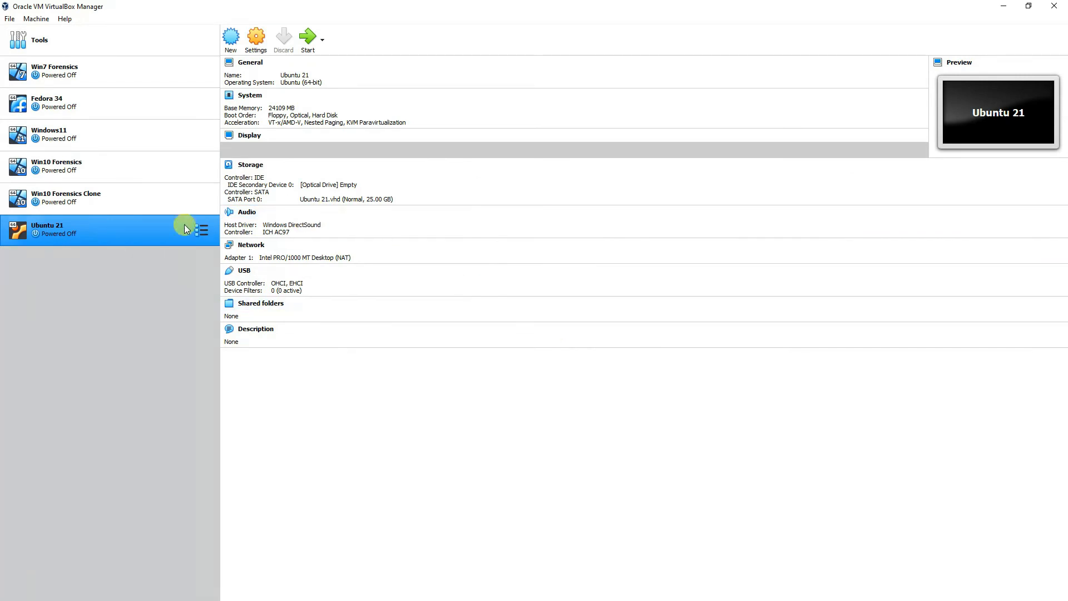
Step: Set the Ubuntu 21 machine's processor count to 6 in System settings
left_click(258, 45)
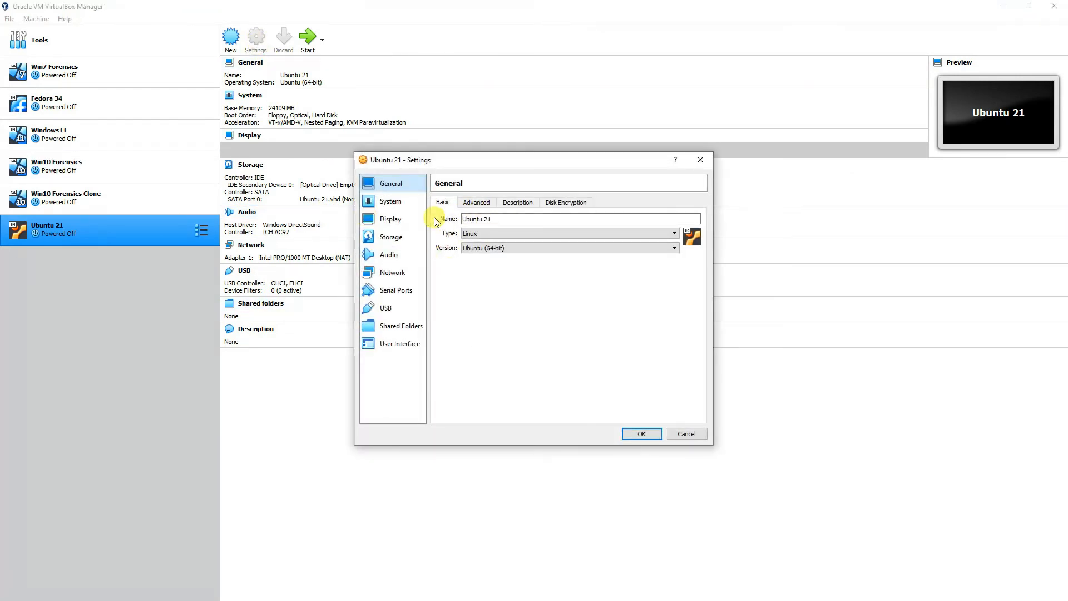
left_click(398, 203)
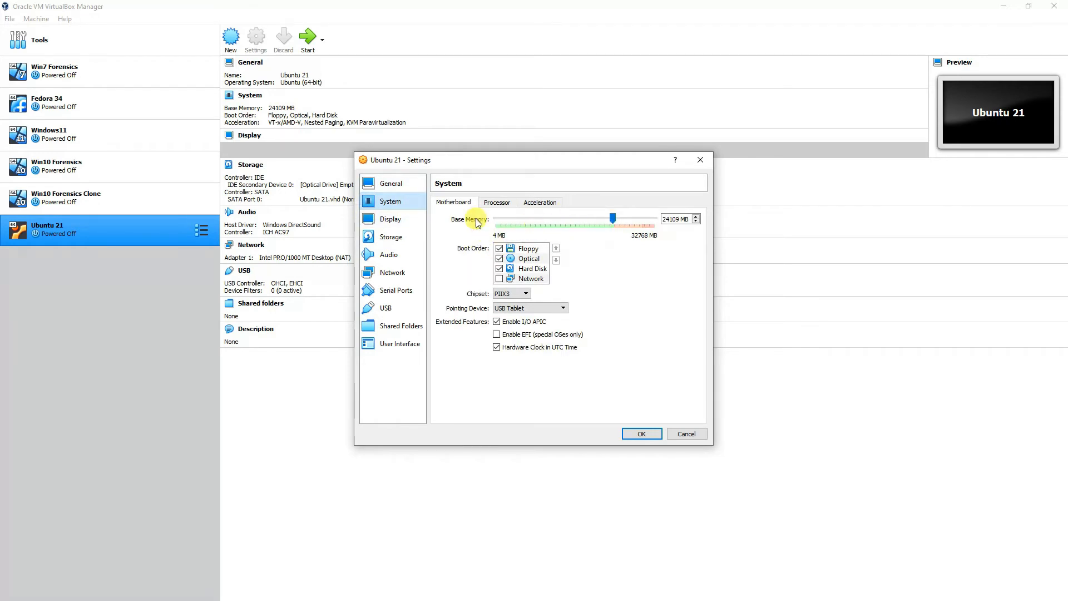
left_click(496, 203)
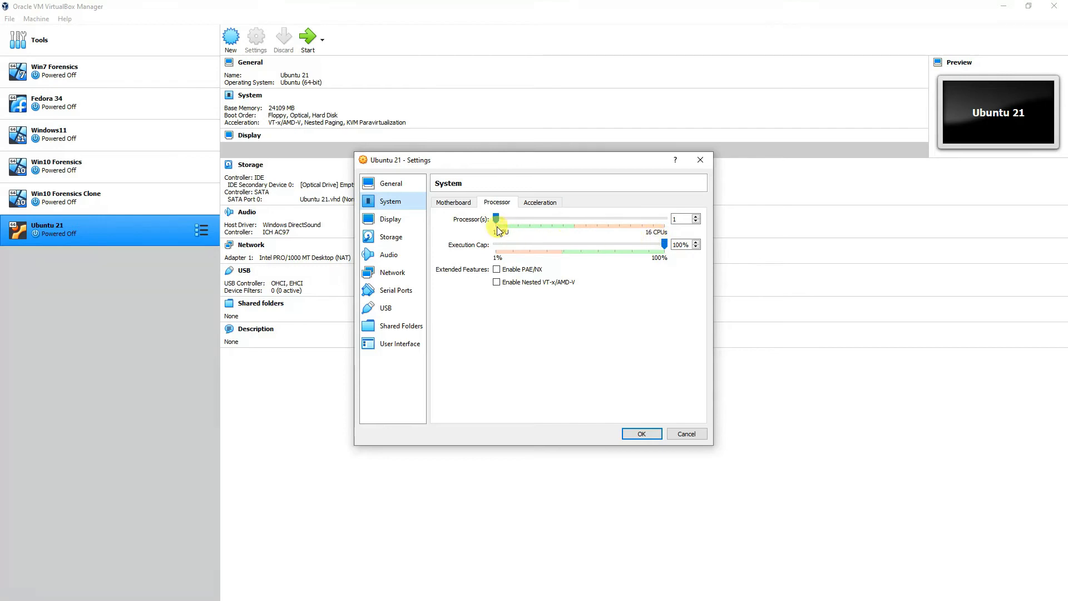
left_click_drag(496, 218, 552, 213)
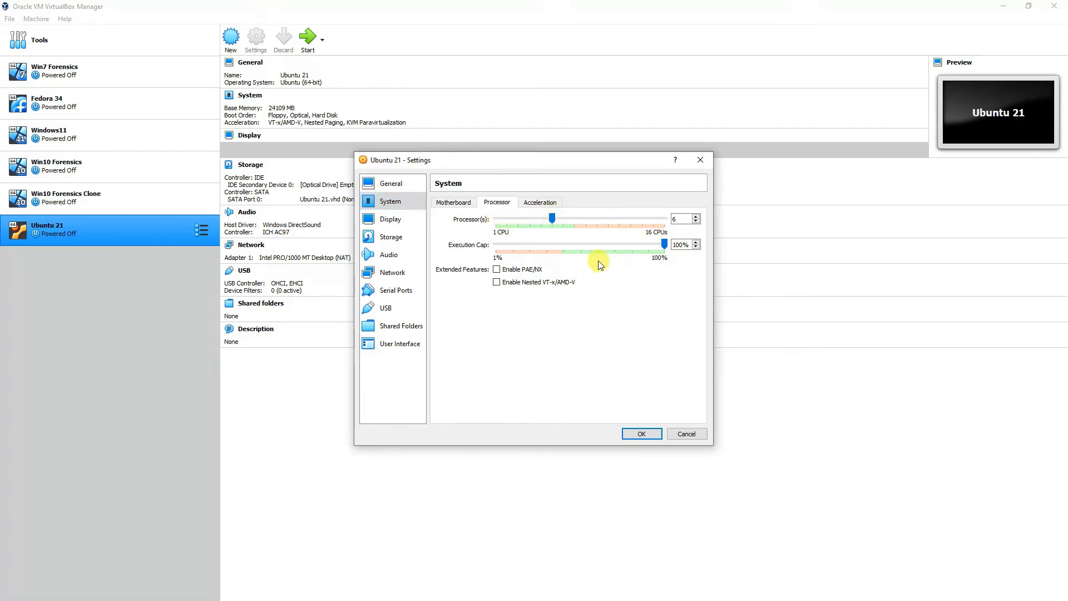
left_click(644, 435)
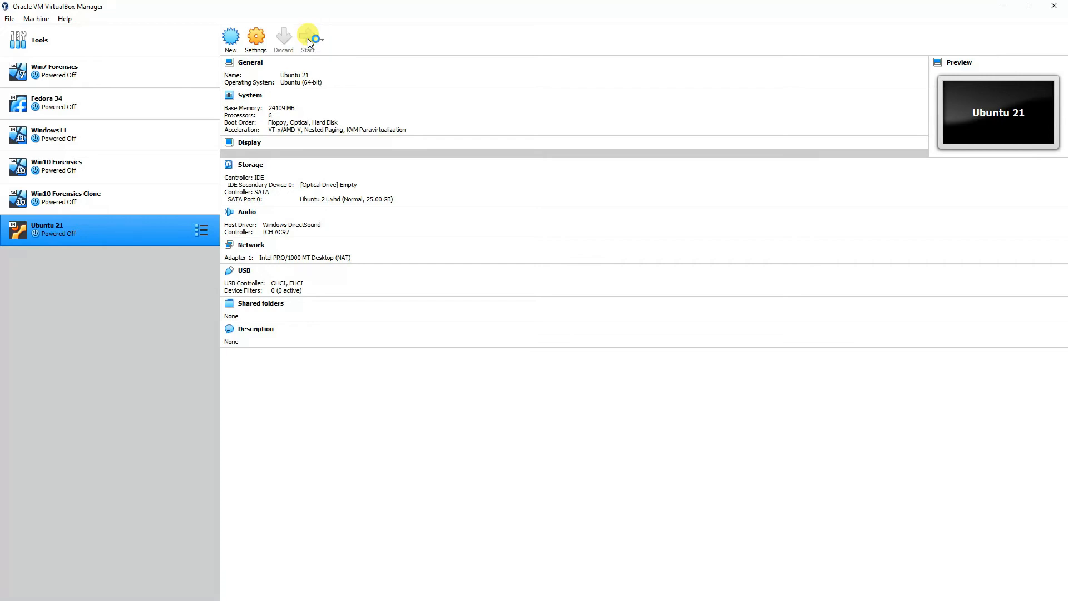
Step: Start Ubuntu 21 using the ubuntu-21.10-desktop-amd64.iso as start-up disk
left_click(308, 40)
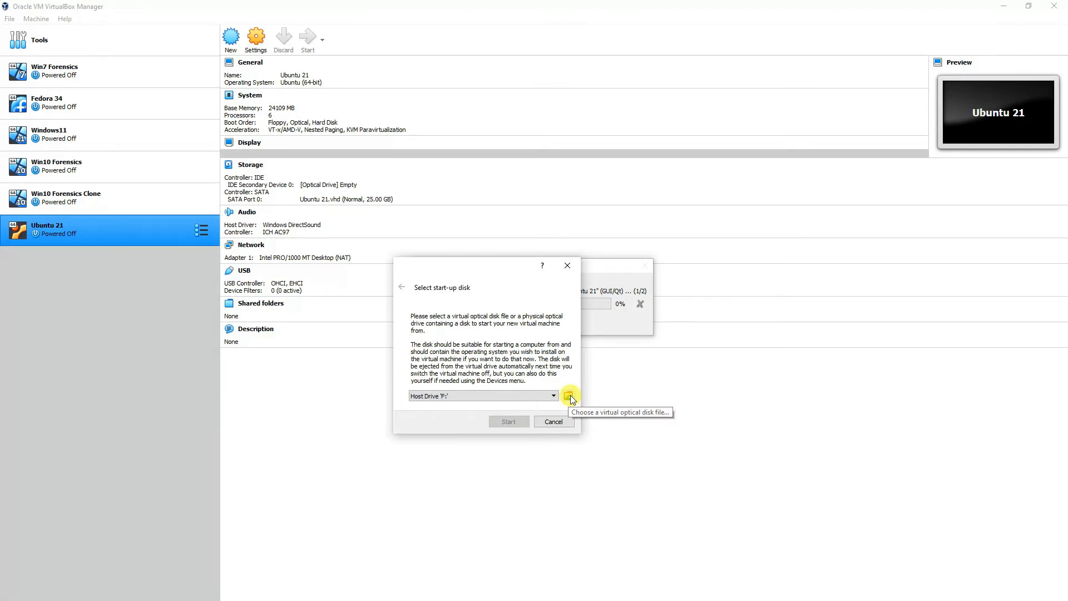
left_click(568, 395)
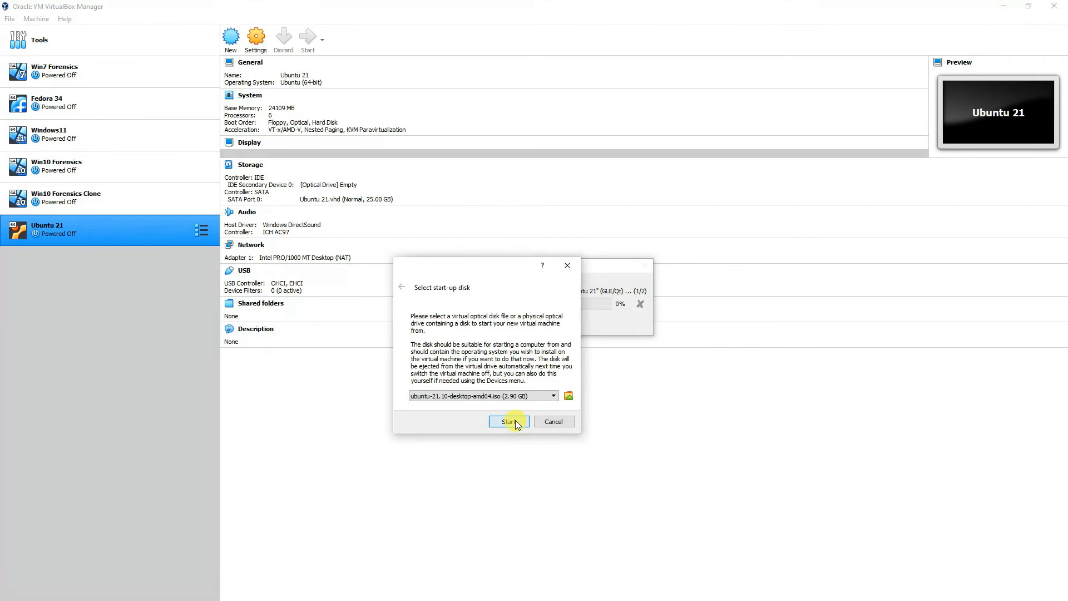
left_click(515, 423)
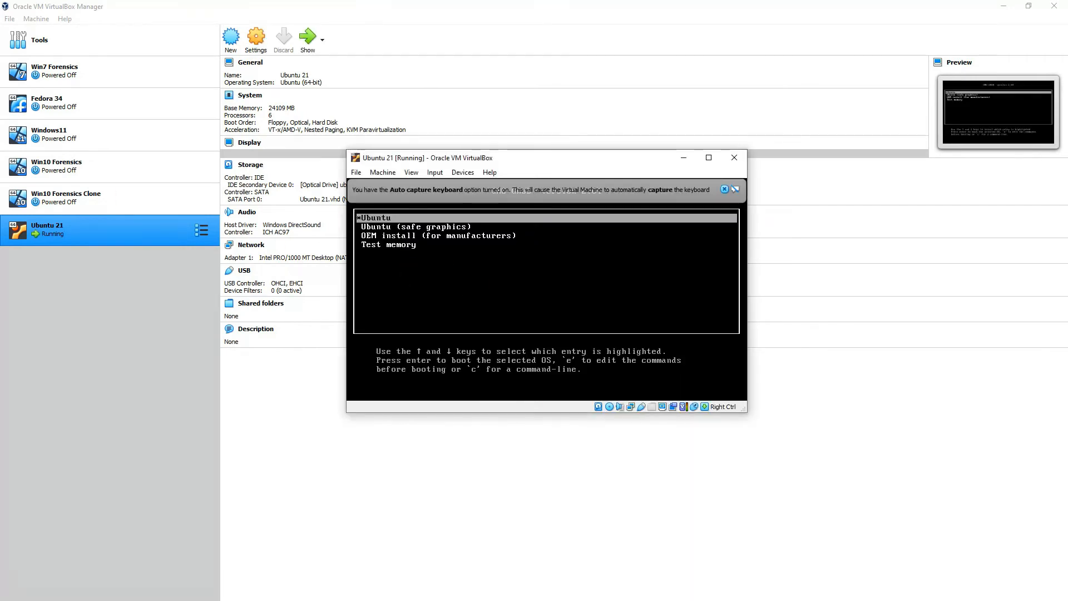
Step: Boot Ubuntu from the GRUB menu and maximize the VM window
key("Down")
key("Down")
key("Down")
key("Up")
key("Up")
key("Up")
key("Return")
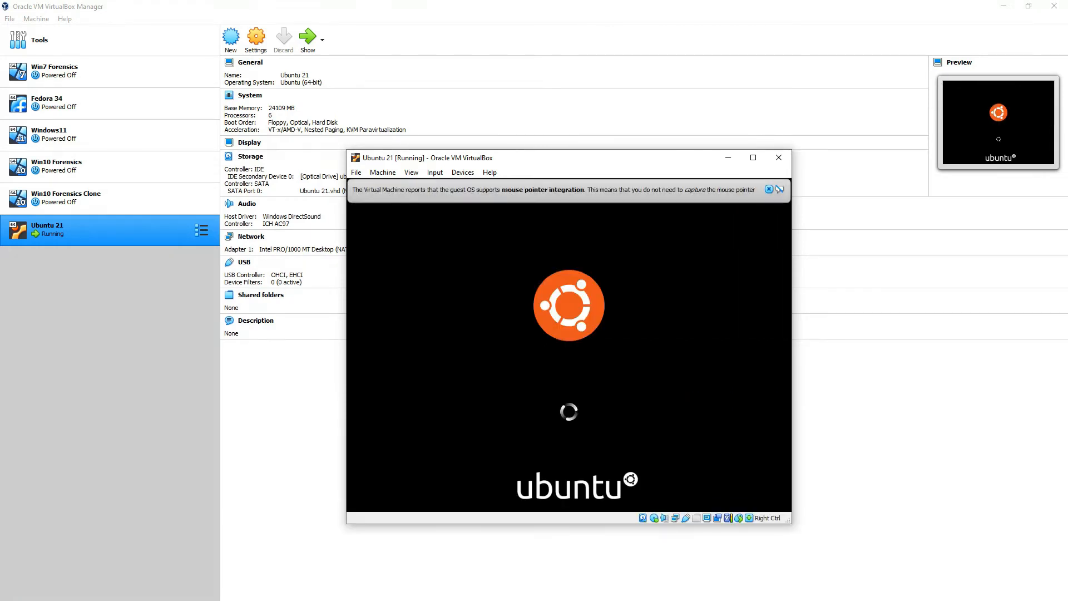
left_click(753, 157)
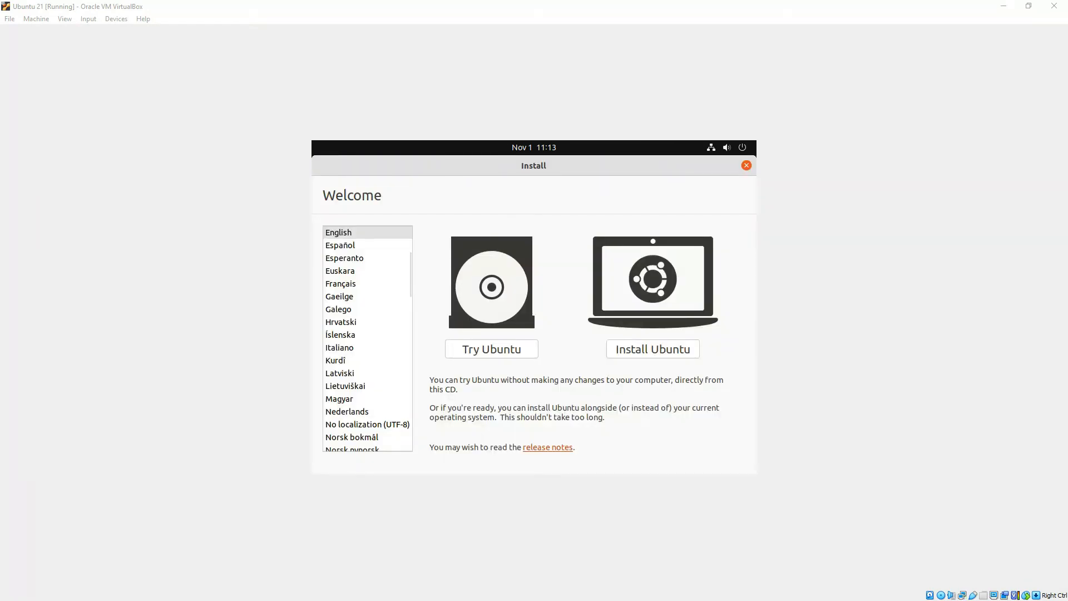
Step: Install Ubuntu with English (US) keyboard, no update downloads, erased disk and Riyadh time zone
left_click(648, 351)
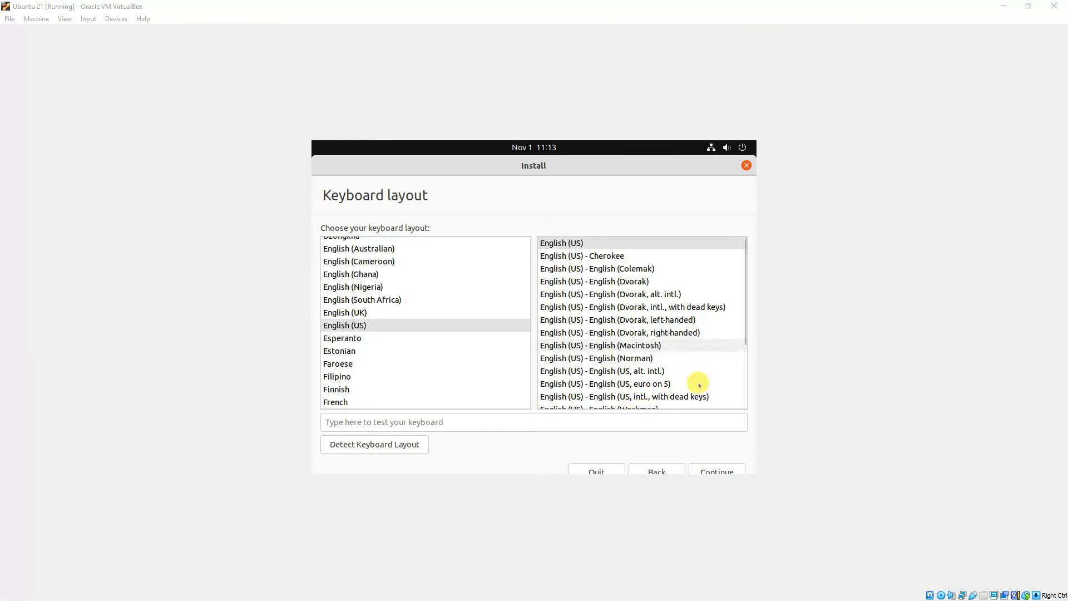
left_click(705, 467)
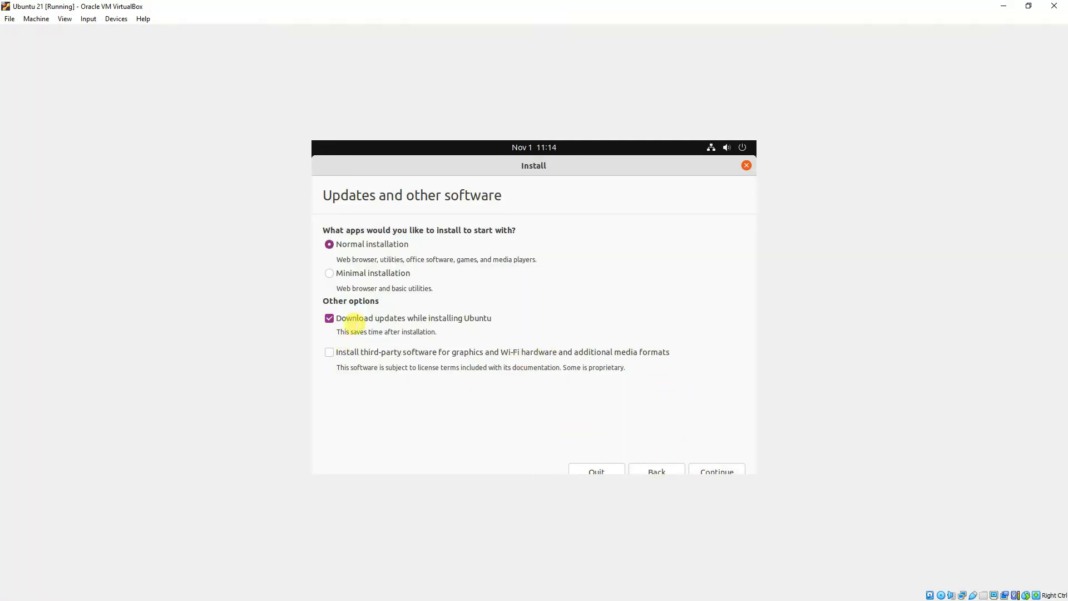
left_click(329, 318)
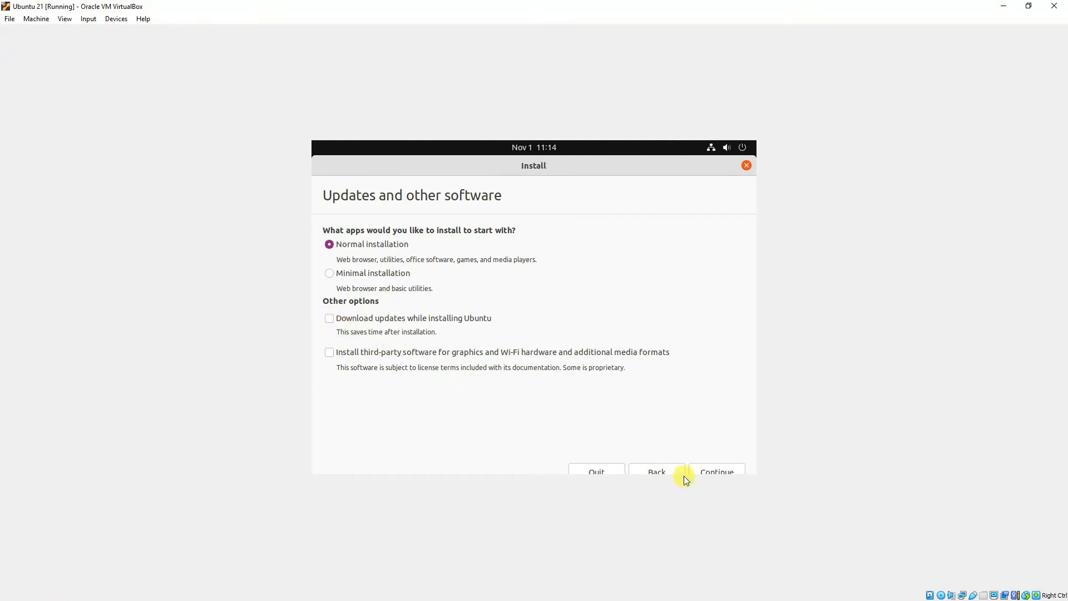
left_click(716, 470)
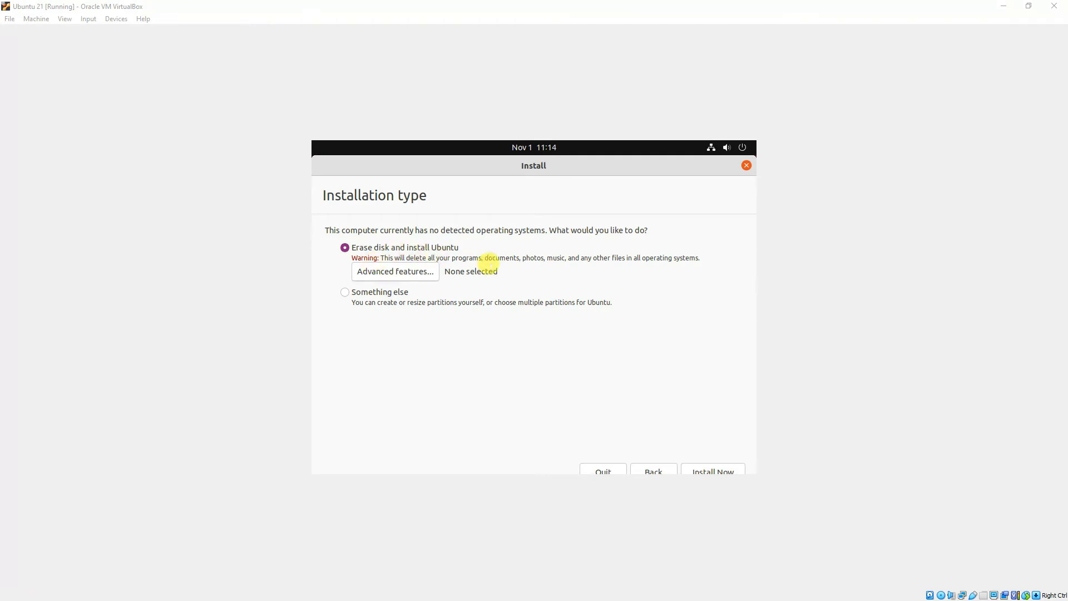
left_click(711, 467)
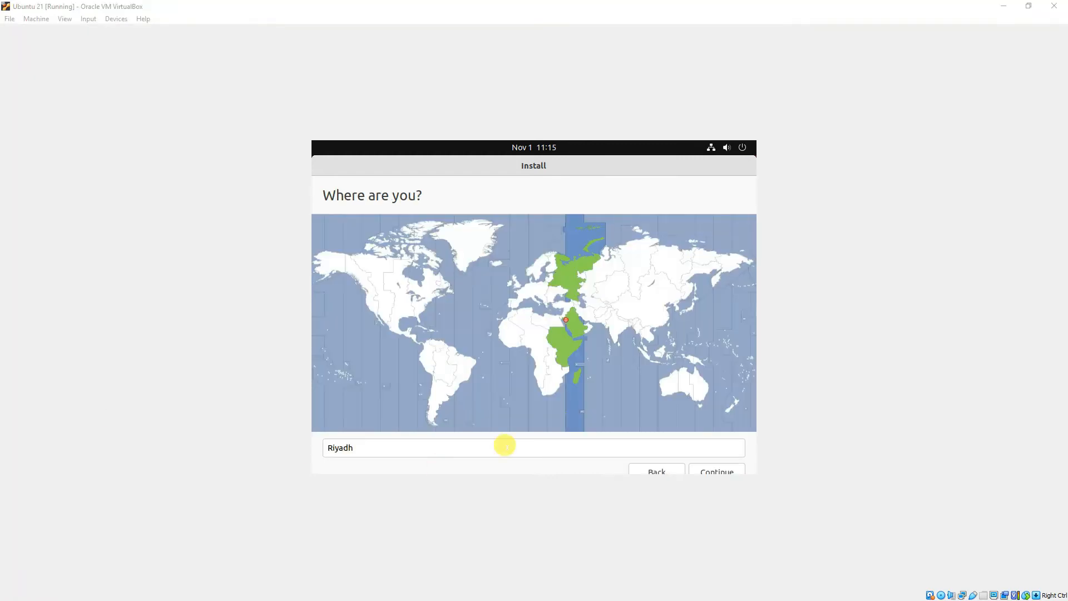
left_click(726, 470)
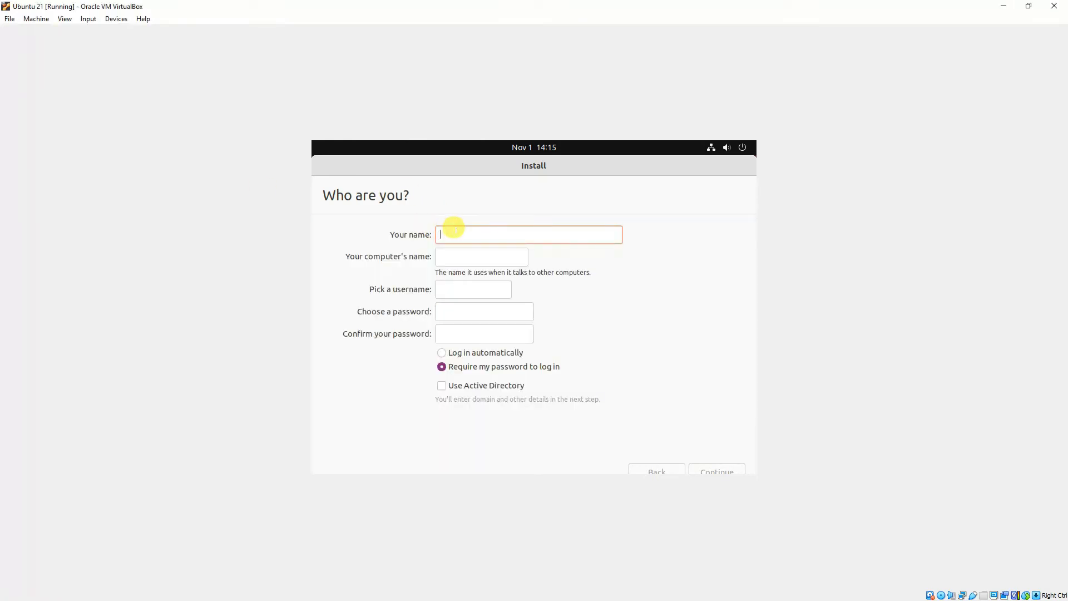
Step: Enter the account name and password, confirm the password, and continue installing
type("testuser")
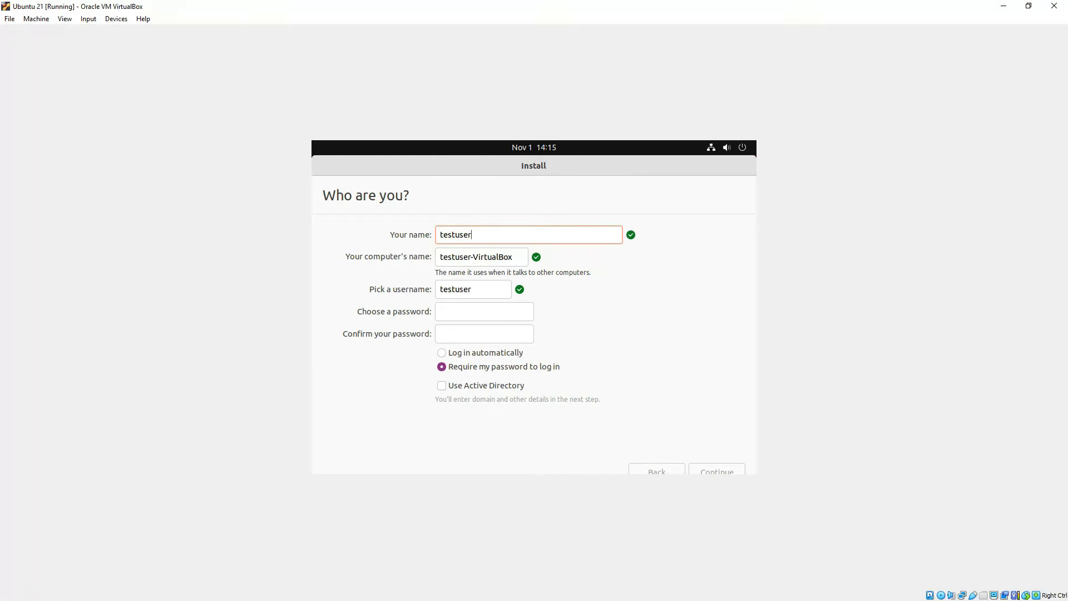
left_click(447, 310)
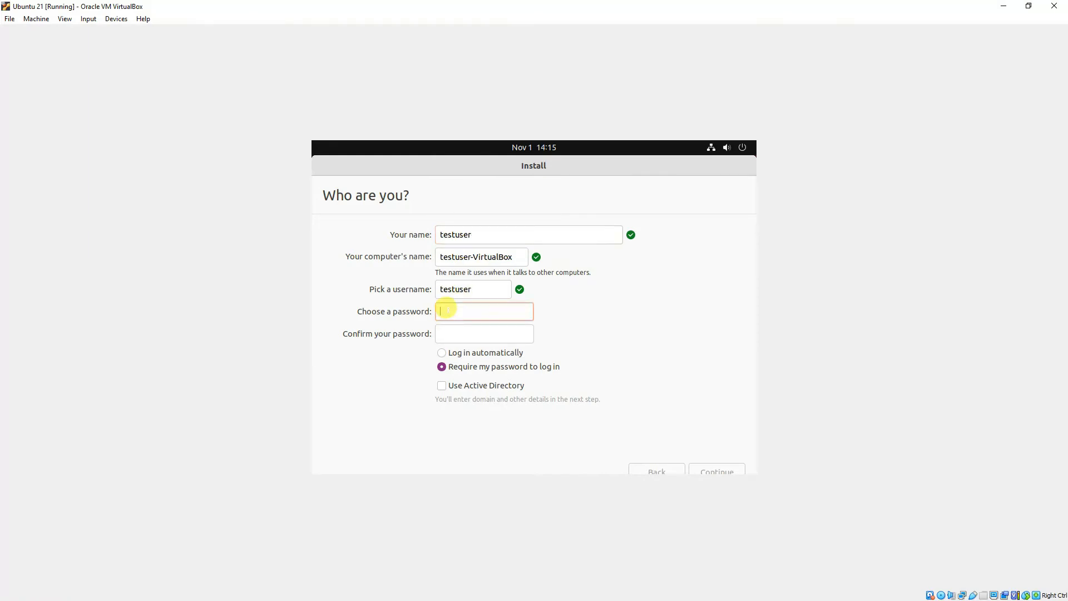
type("t")
type("●●●●●●●●●")
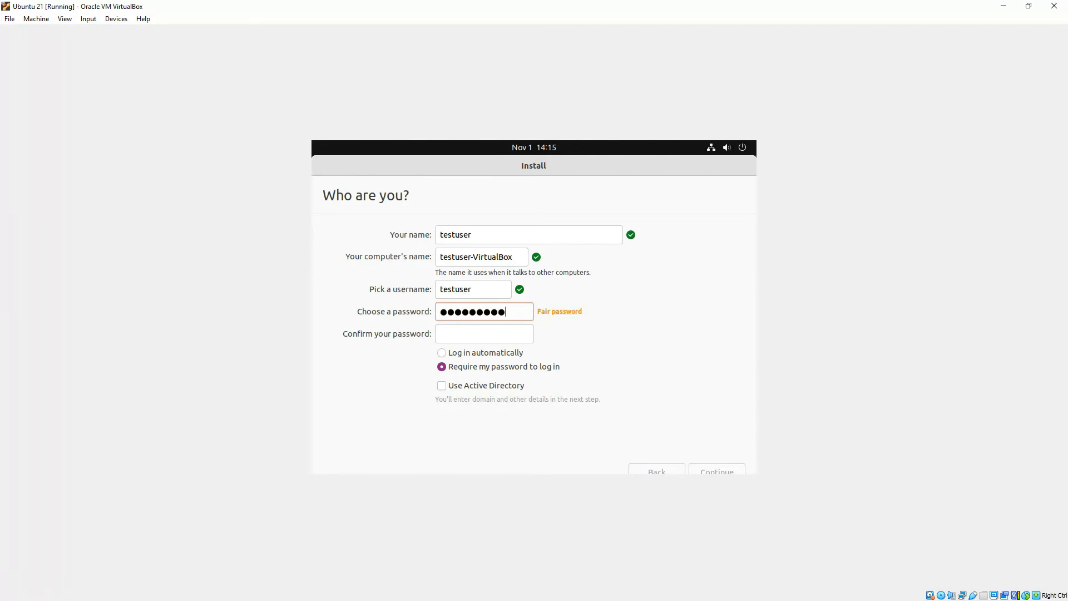
key("Tab")
type("testus")
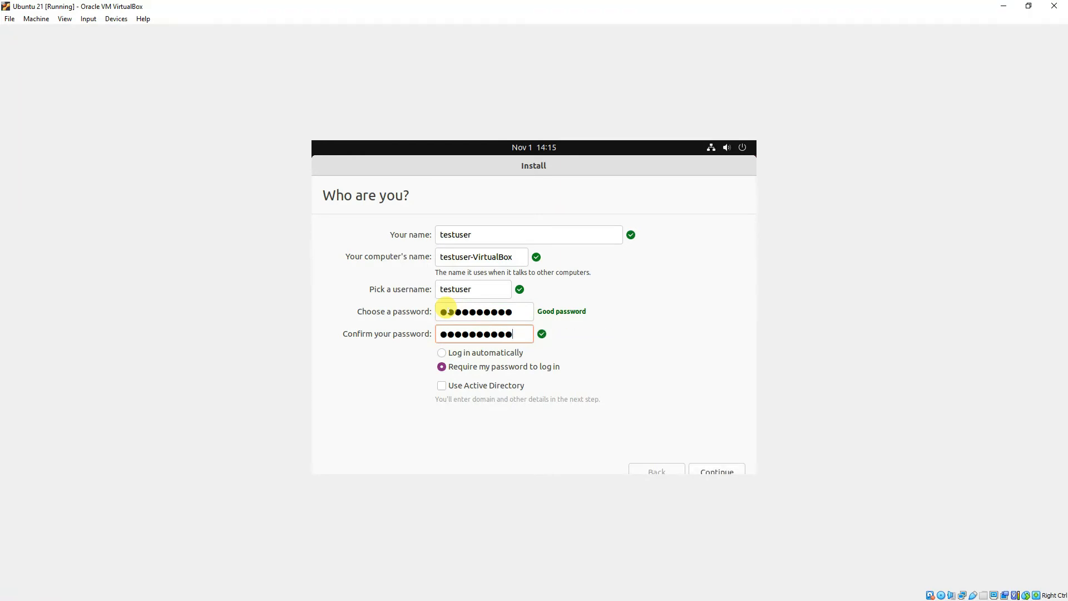
left_click(710, 470)
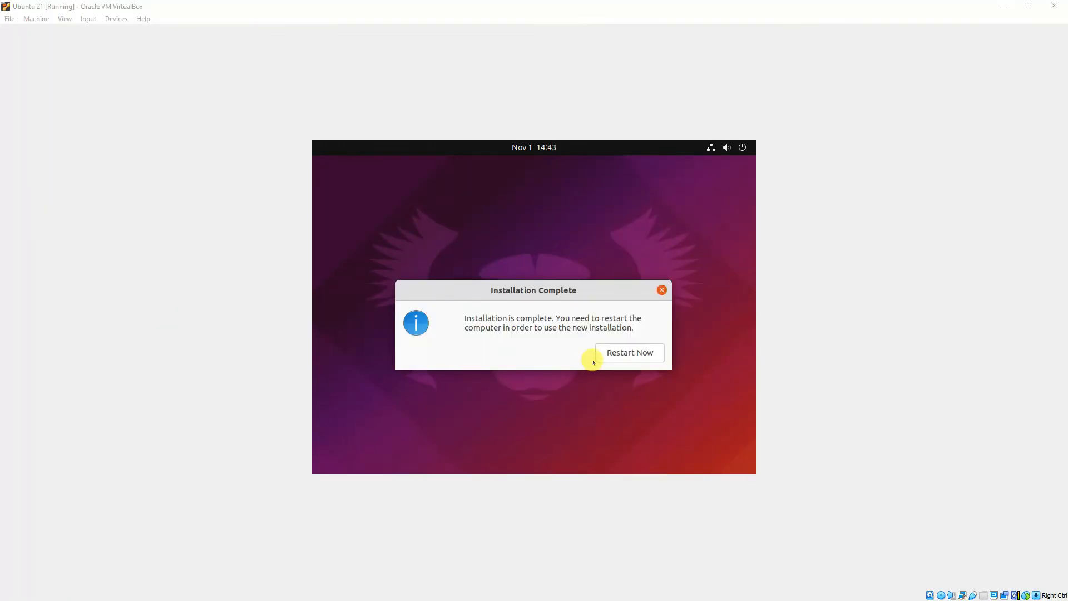
Step: Restart the VM, then log in as the new user with the account password
left_click(621, 350)
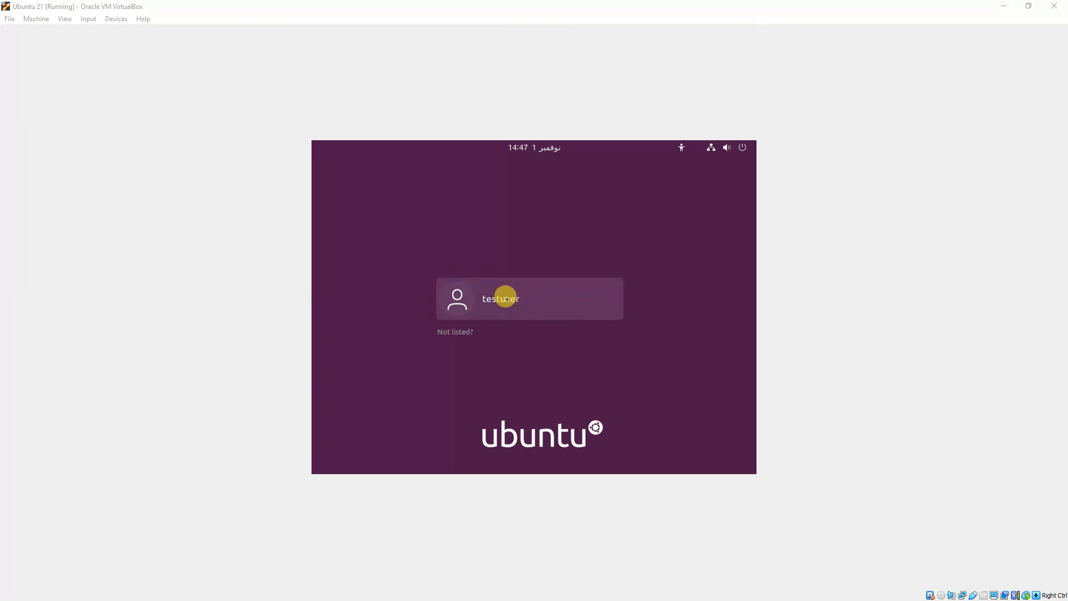
left_click(506, 299)
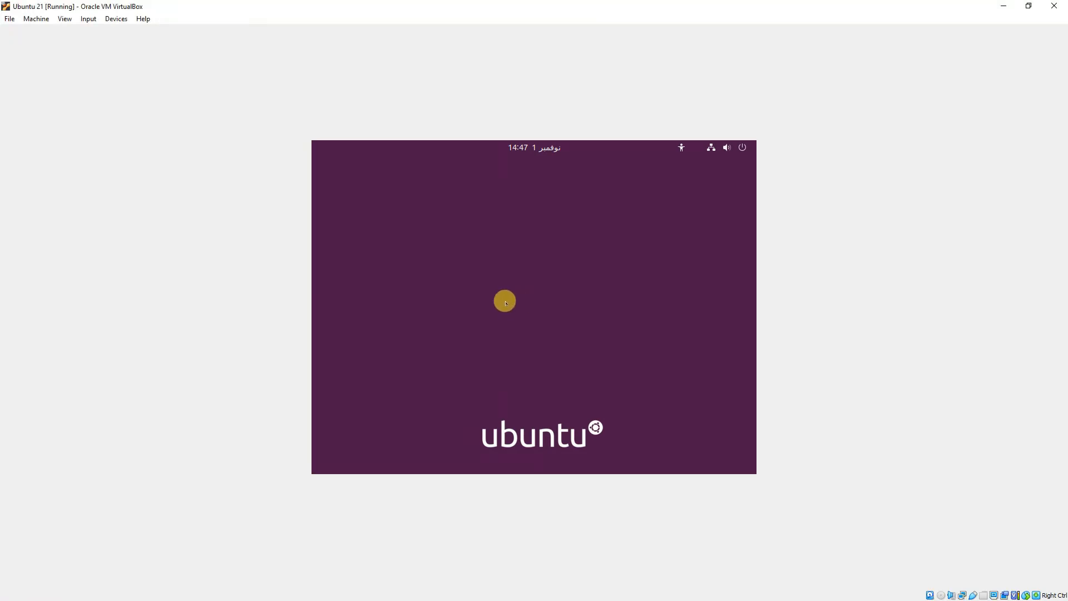
type("•••")
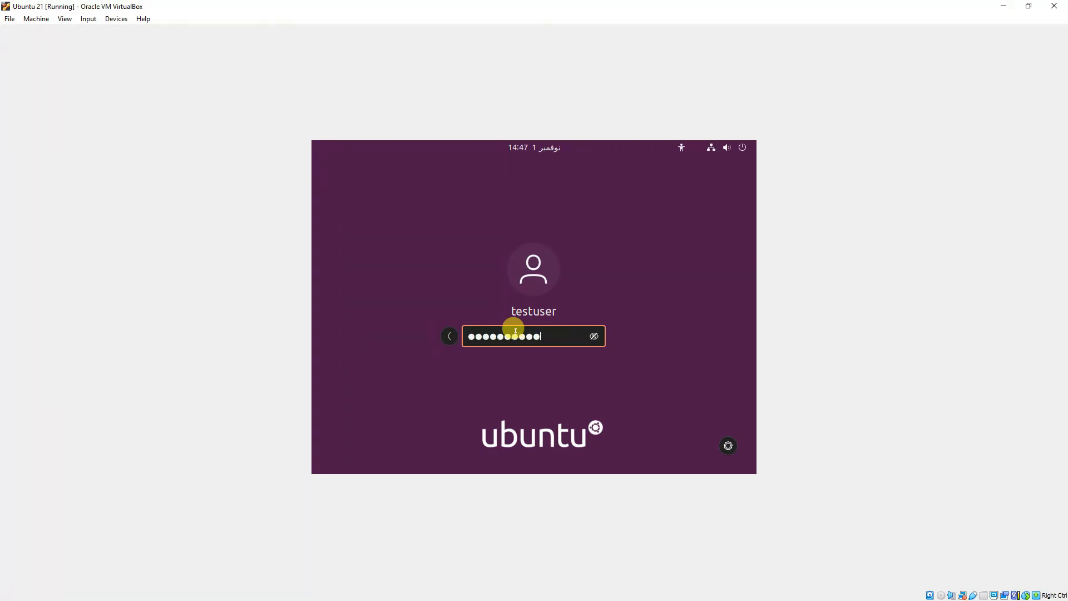
type("•••••••")
key("Return")
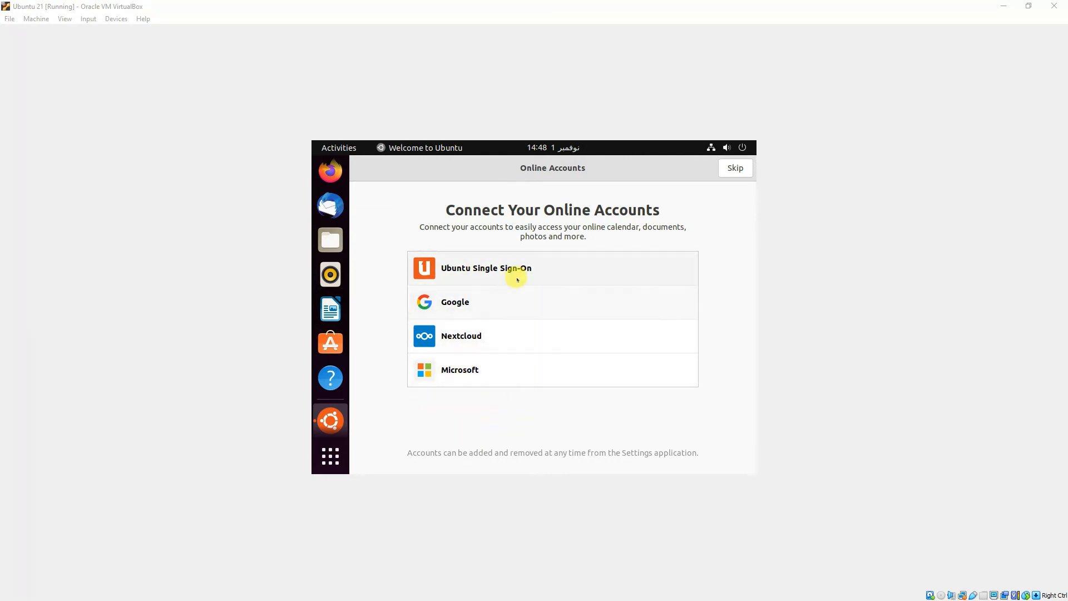
Step: Finish the Welcome to Ubuntu wizard without connecting online accounts
left_click(737, 168)
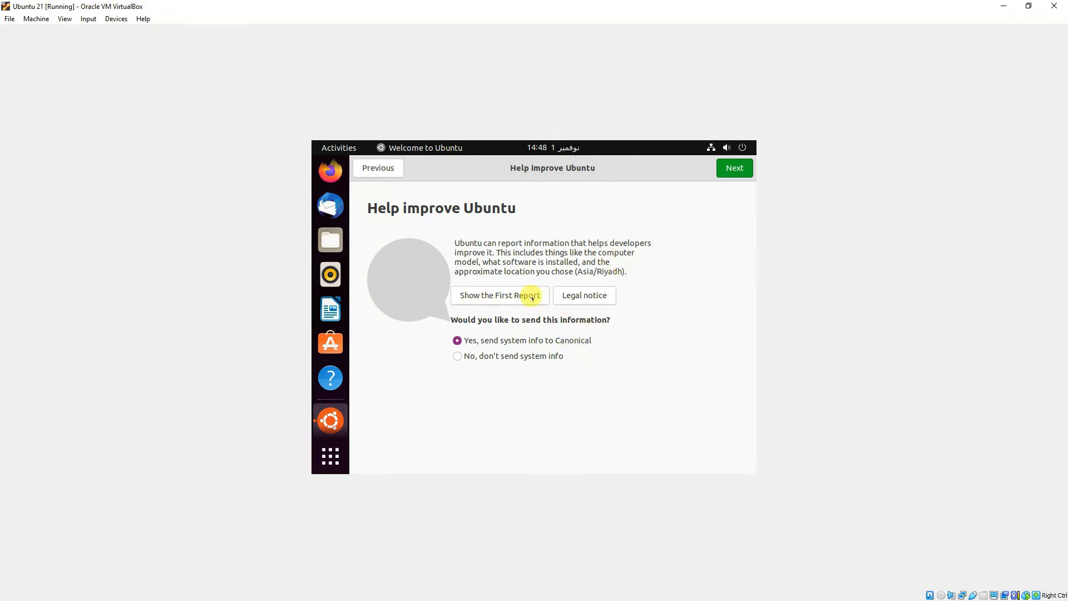
left_click(735, 171)
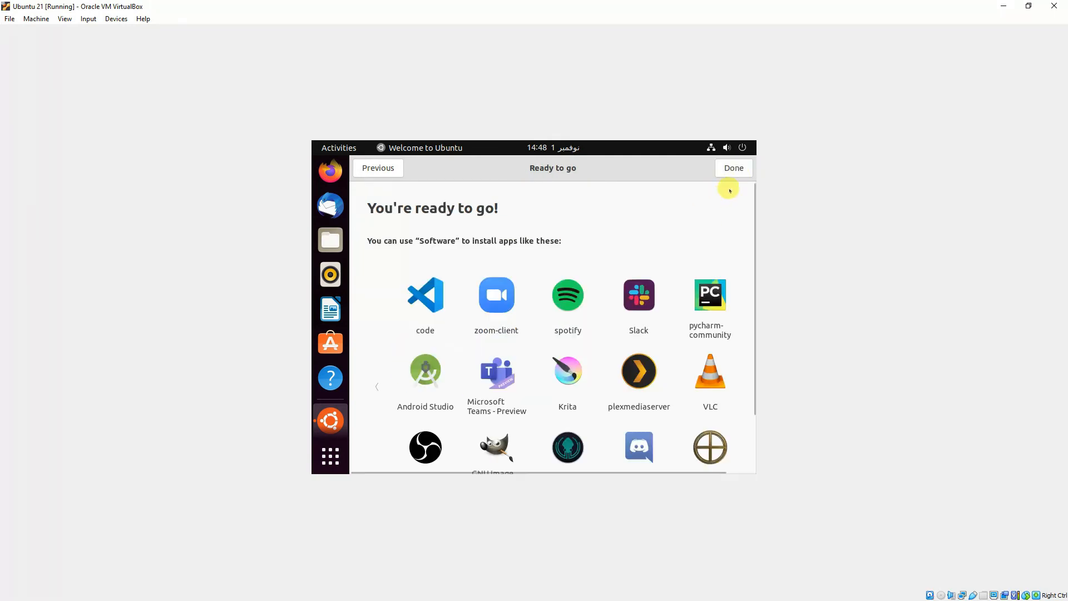
left_click(734, 168)
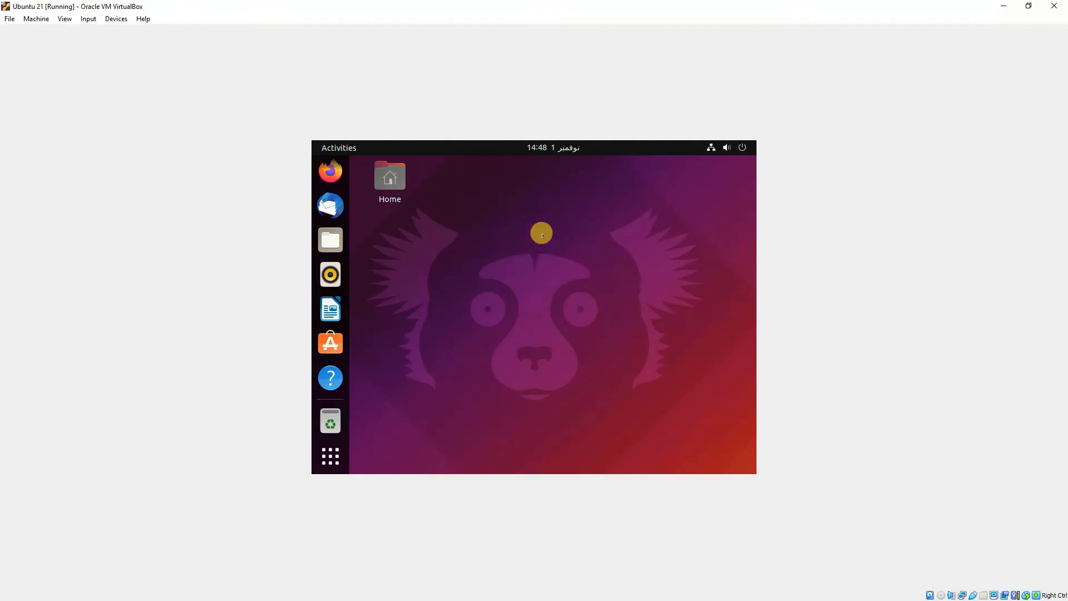
Step: Open the desktop Home folder in Files, close it, and bring up the Devices menu
left_click(391, 177)
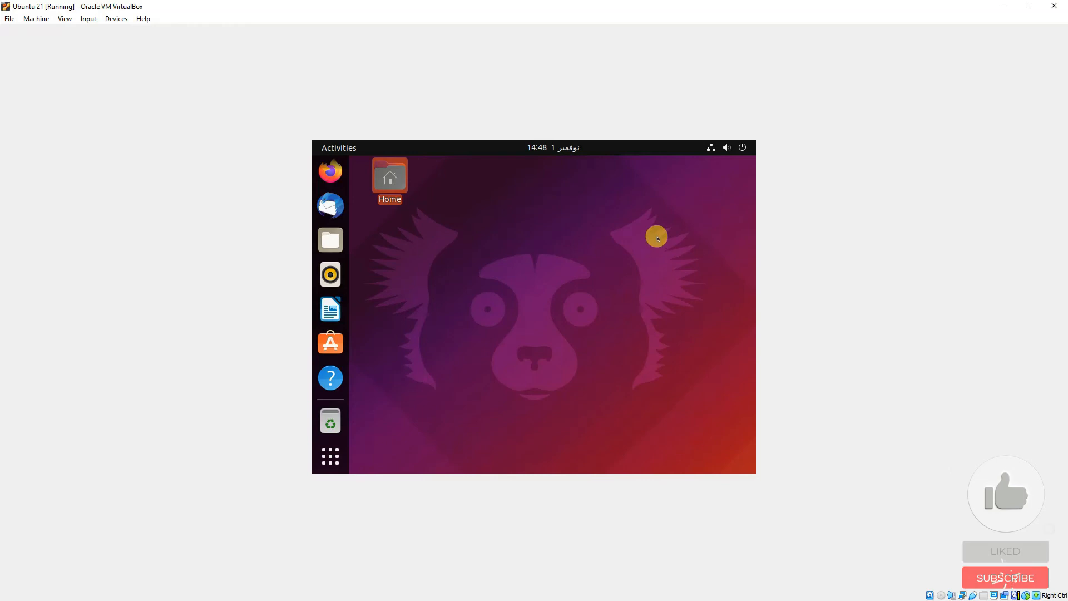
double_click(382, 196)
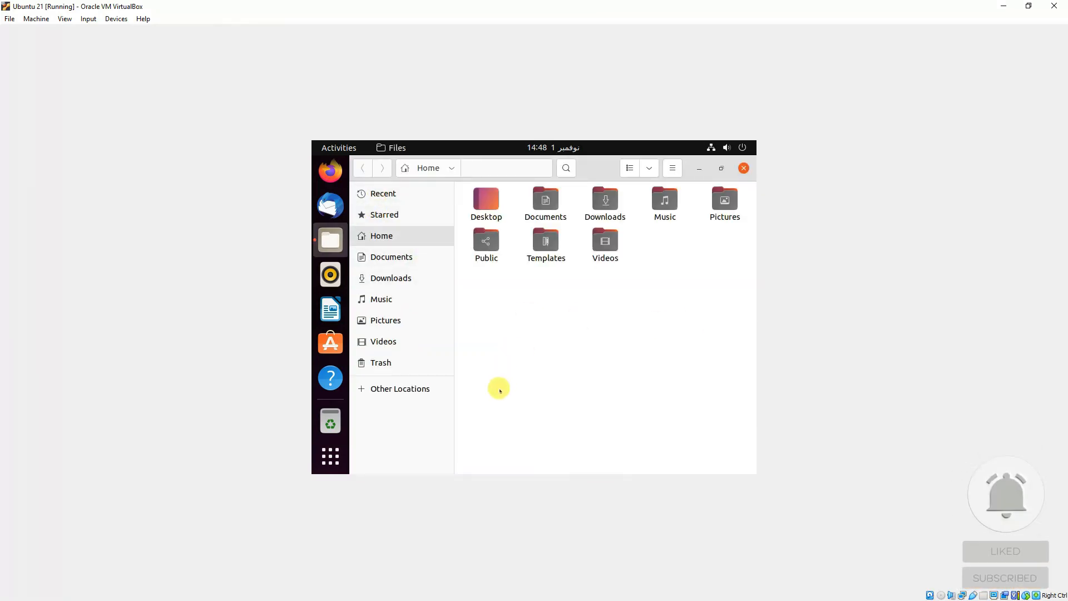
left_click(744, 168)
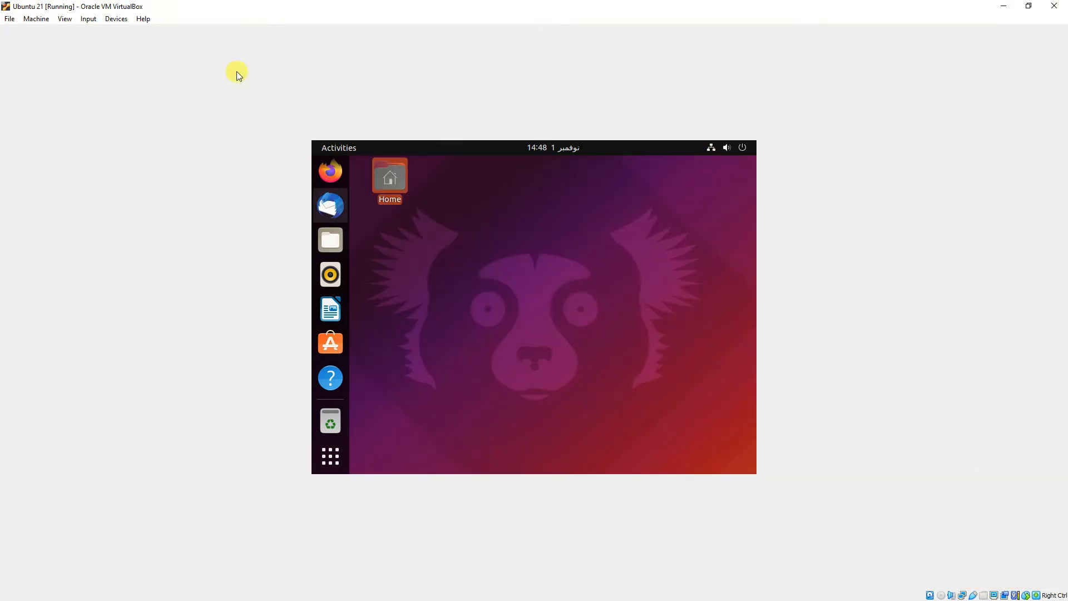
left_click(117, 19)
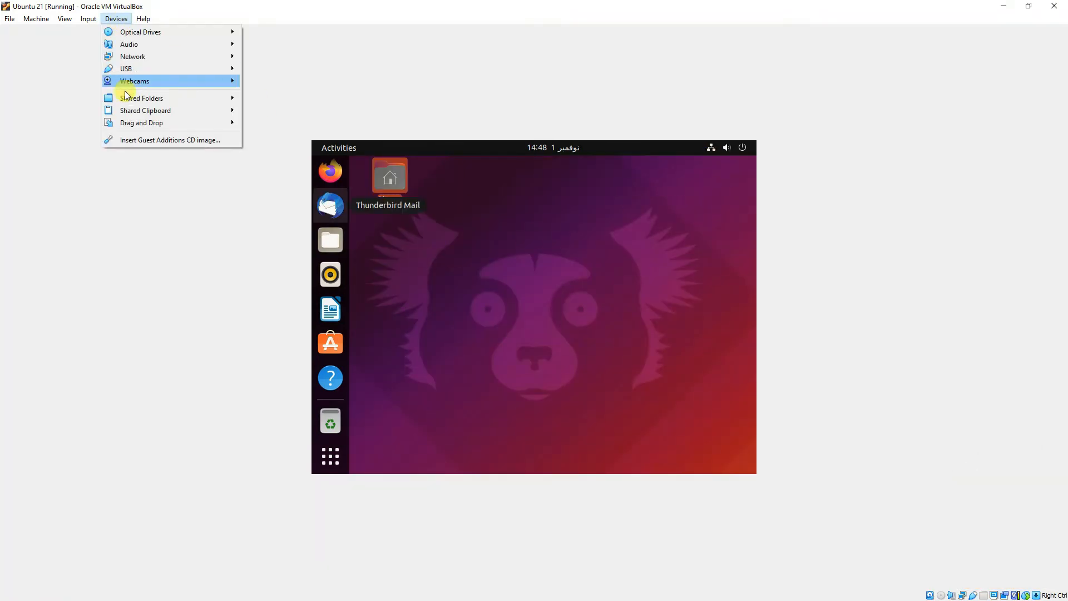
Step: Insert the Guest Additions CD image and run its 6.1.28 installer with the administrator password
left_click(139, 141)
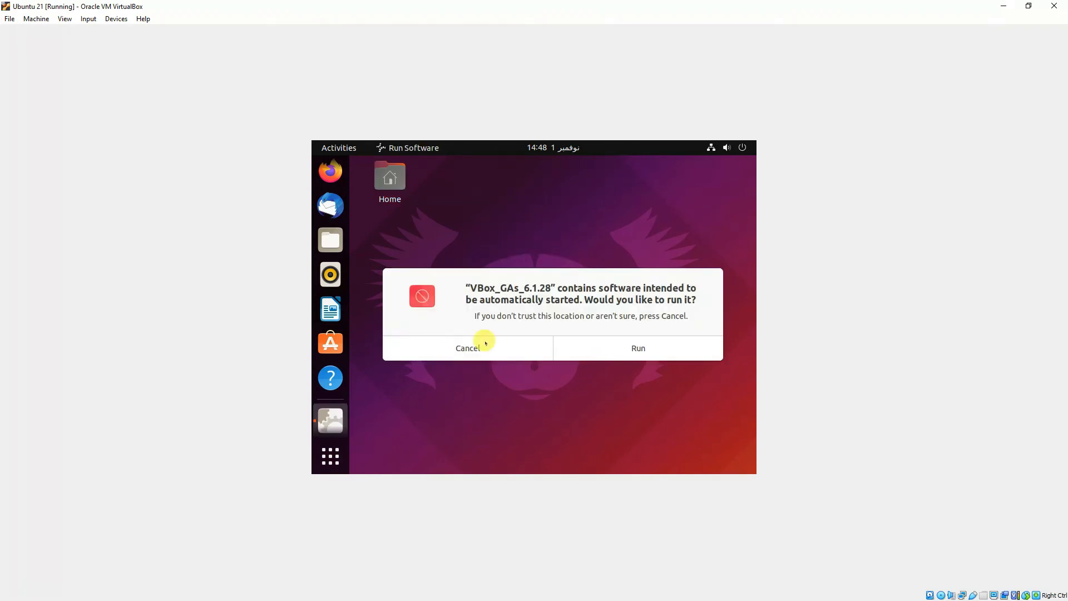
left_click(655, 349)
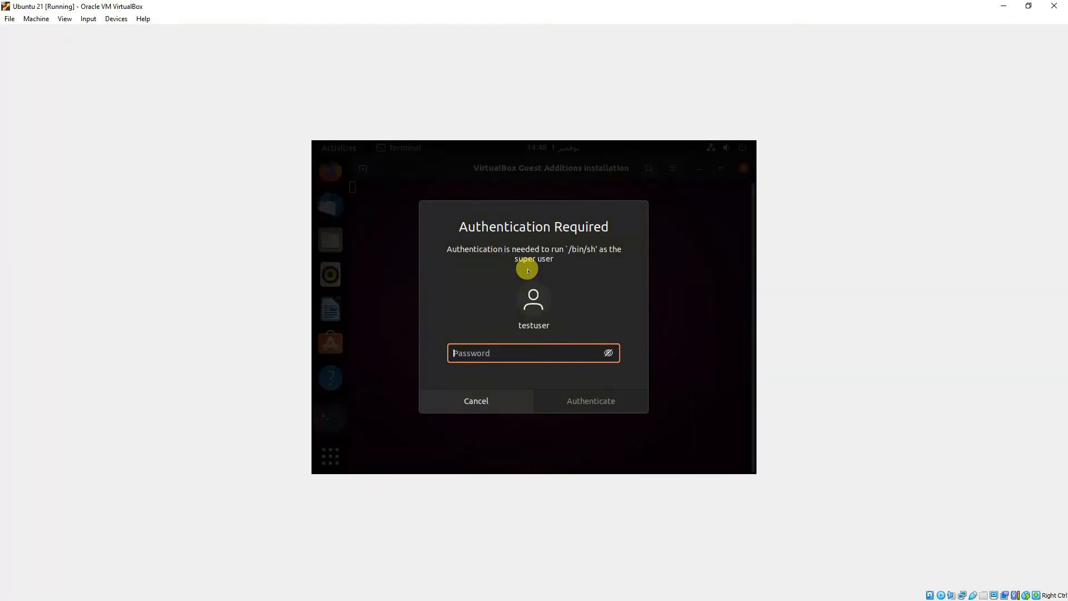
type("••")
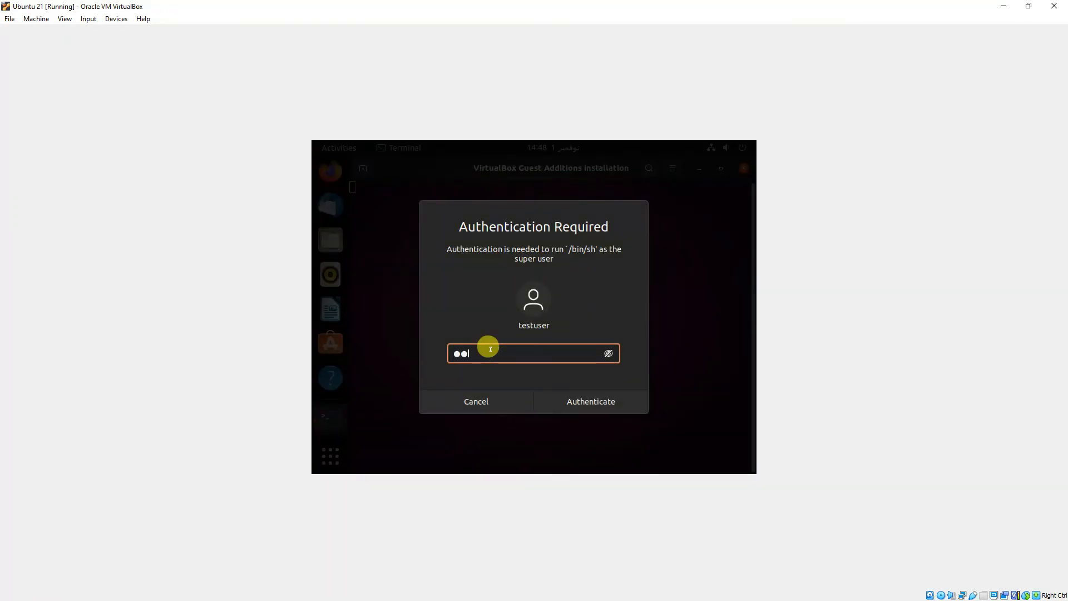
type("••••••••")
key("Return")
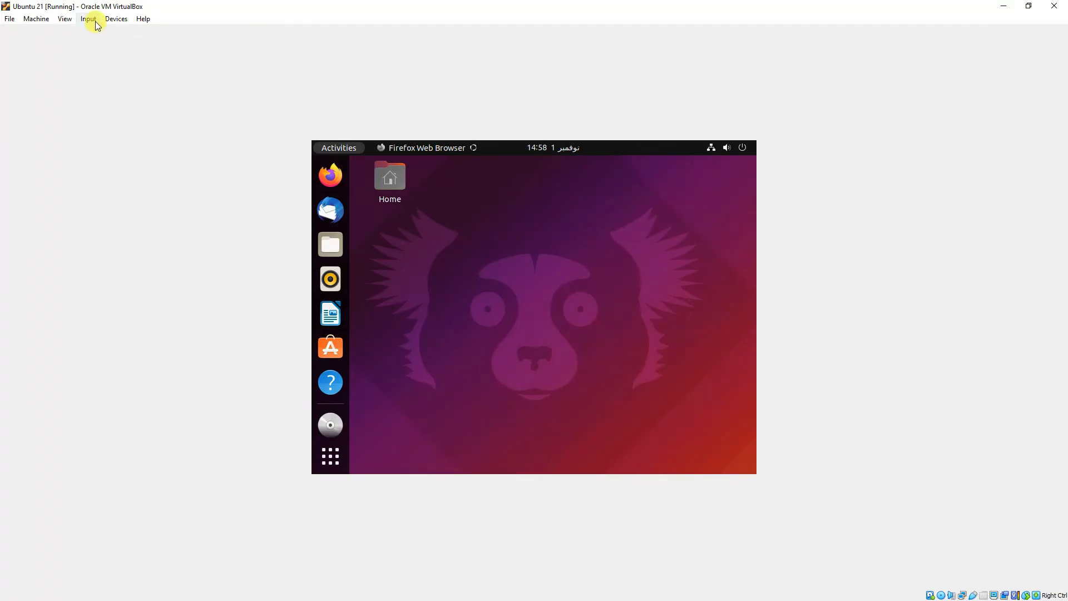
Step: Power off the Ubuntu guest using Power Off from its system menu
left_click(114, 20)
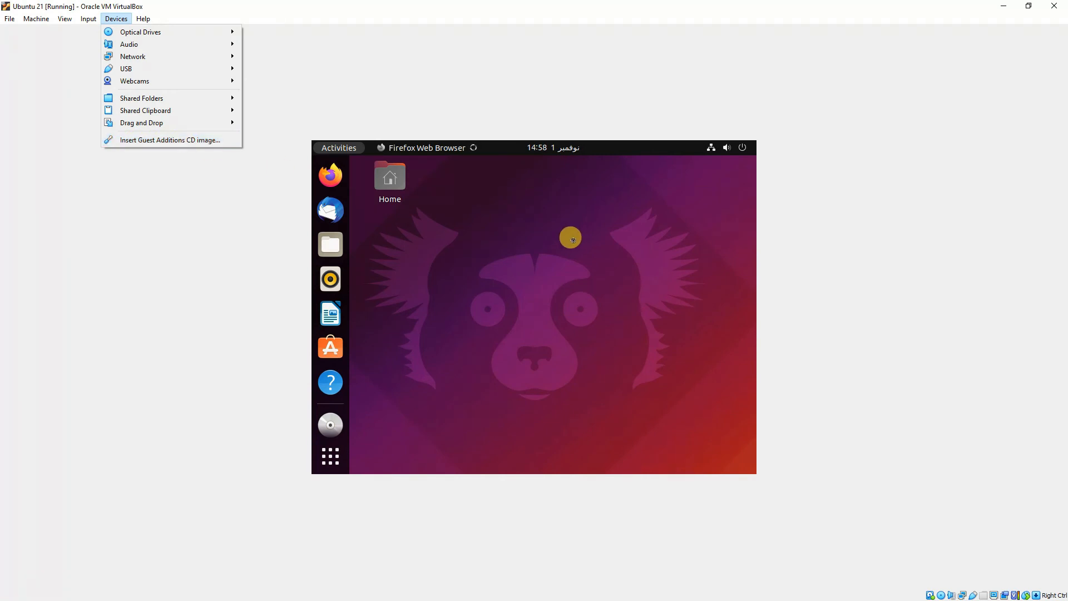
left_click(543, 312)
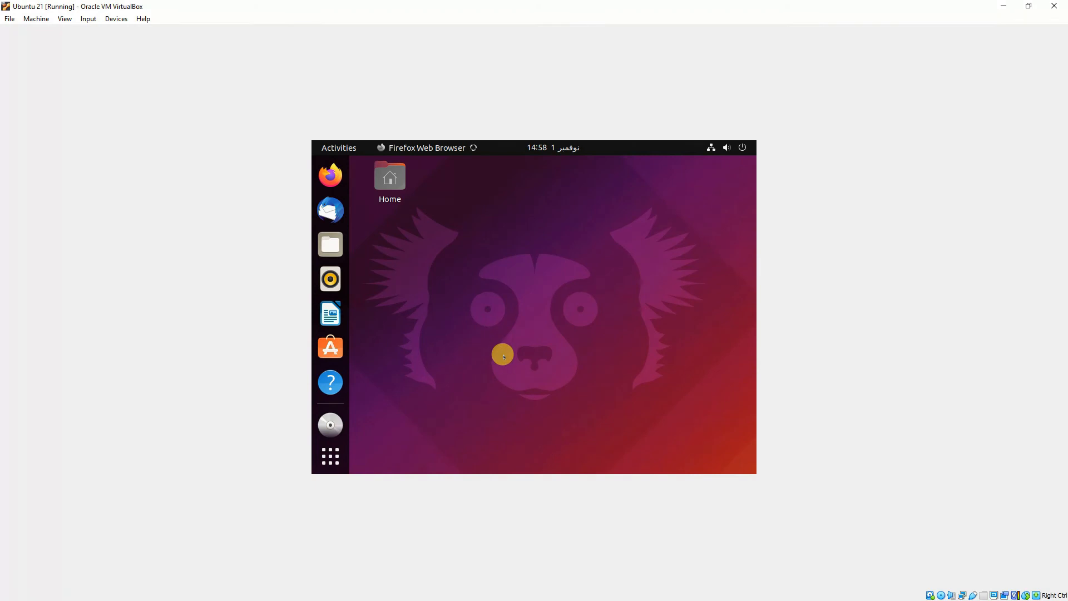
left_click(742, 146)
left_click(657, 267)
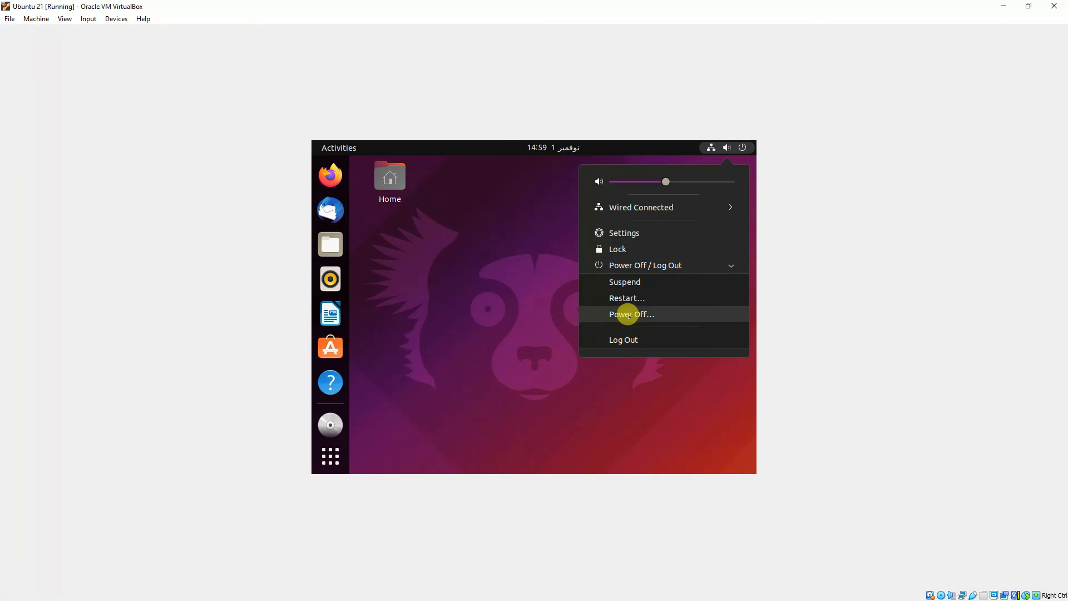
left_click(628, 315)
left_click(590, 344)
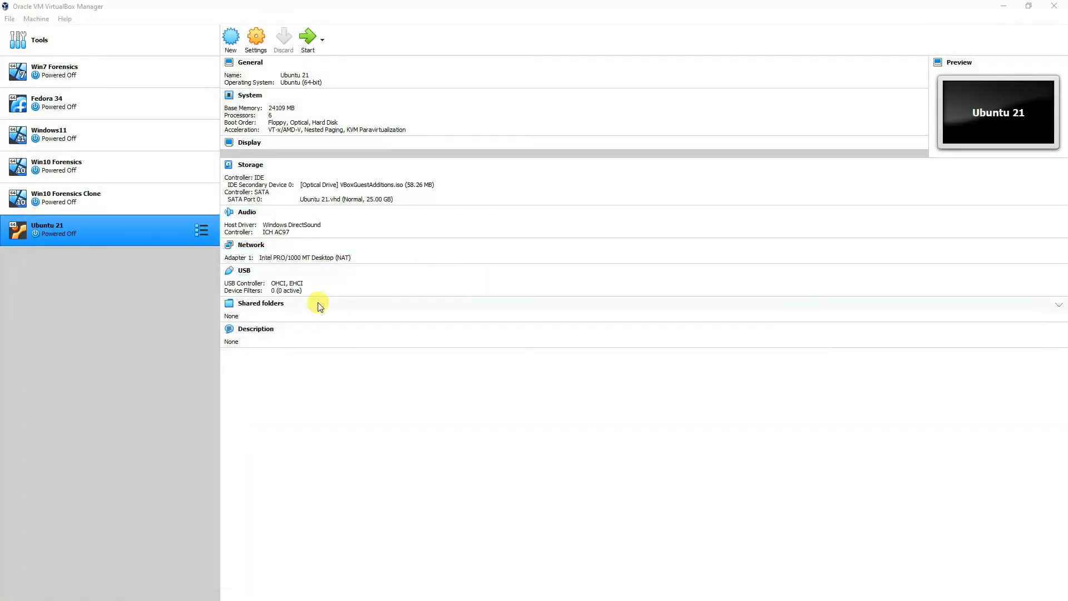
Step: Set Shared Clipboard and Drag'n'Drop to Bidirectional in Ubuntu 21's advanced general settings
left_click(253, 36)
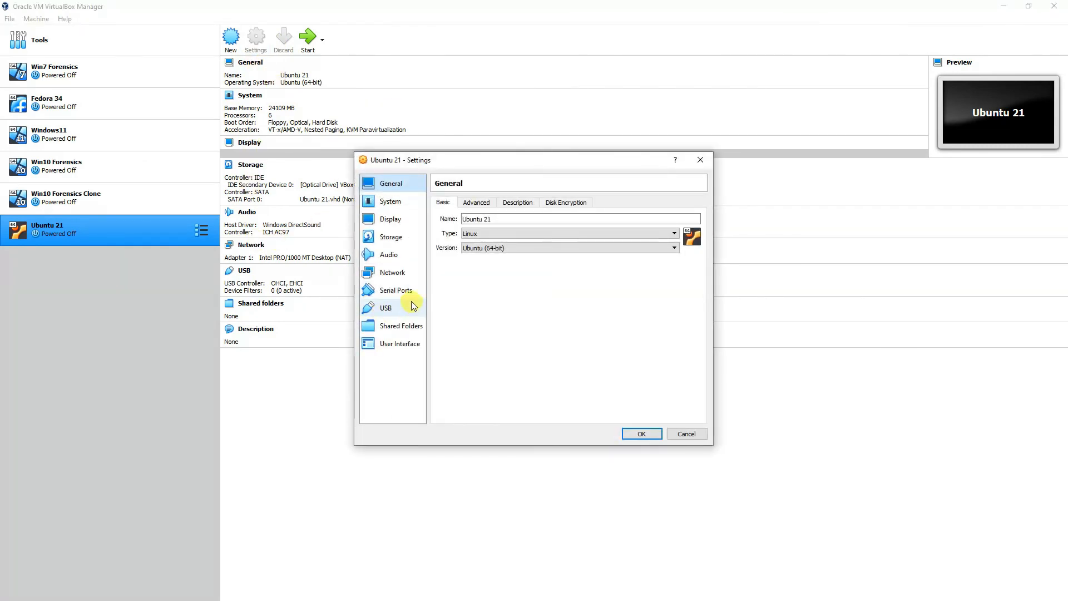
left_click(477, 203)
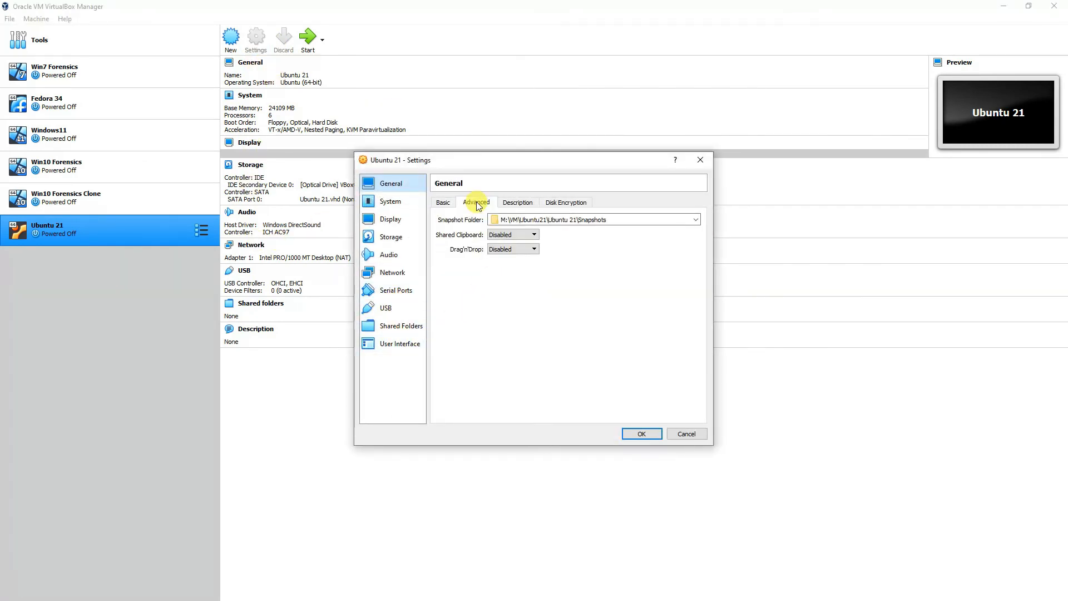
left_click(503, 234)
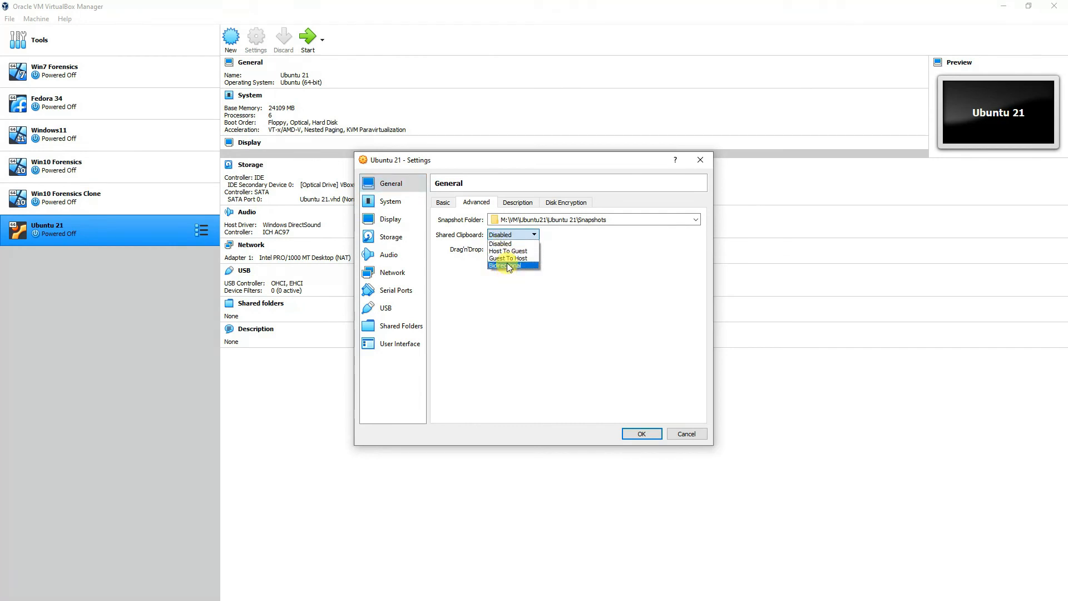
left_click(509, 266)
left_click(508, 251)
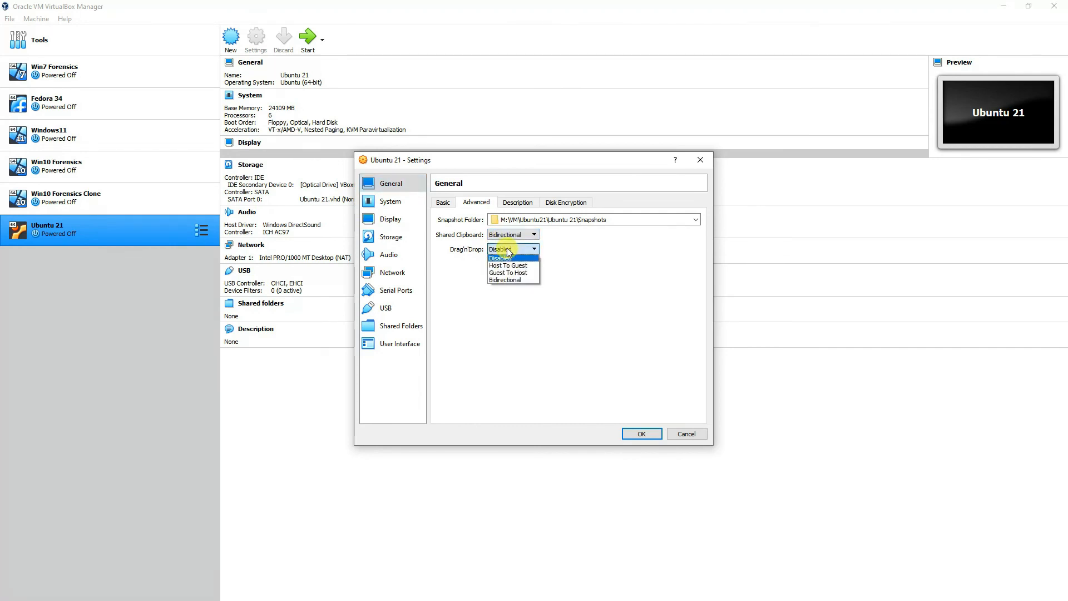
left_click(507, 280)
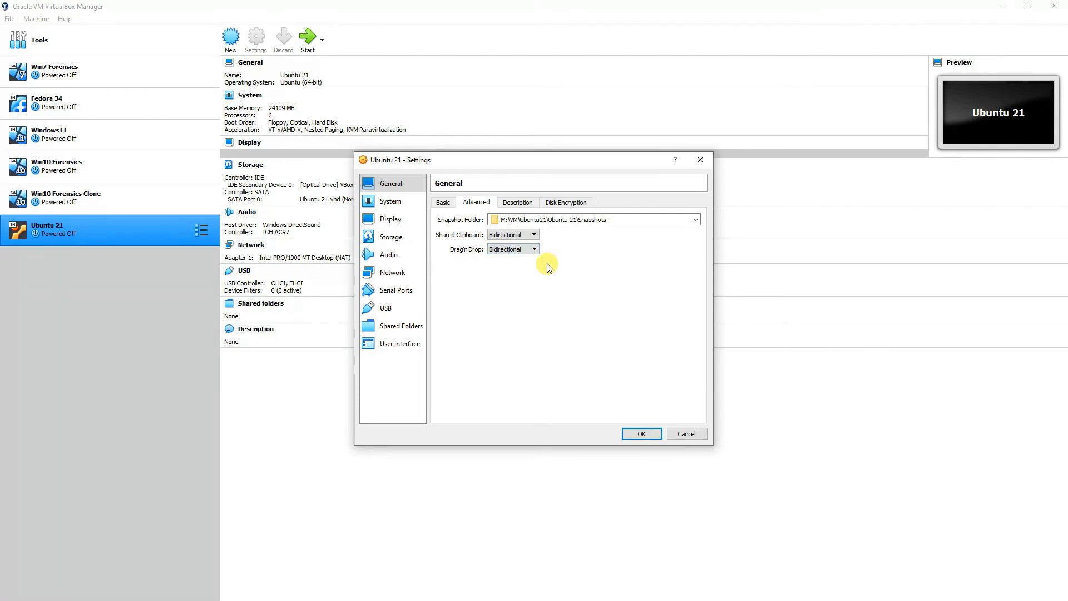
Step: Add a USB filter for Generic Mass Storage [0102] and save the VM settings
left_click(389, 308)
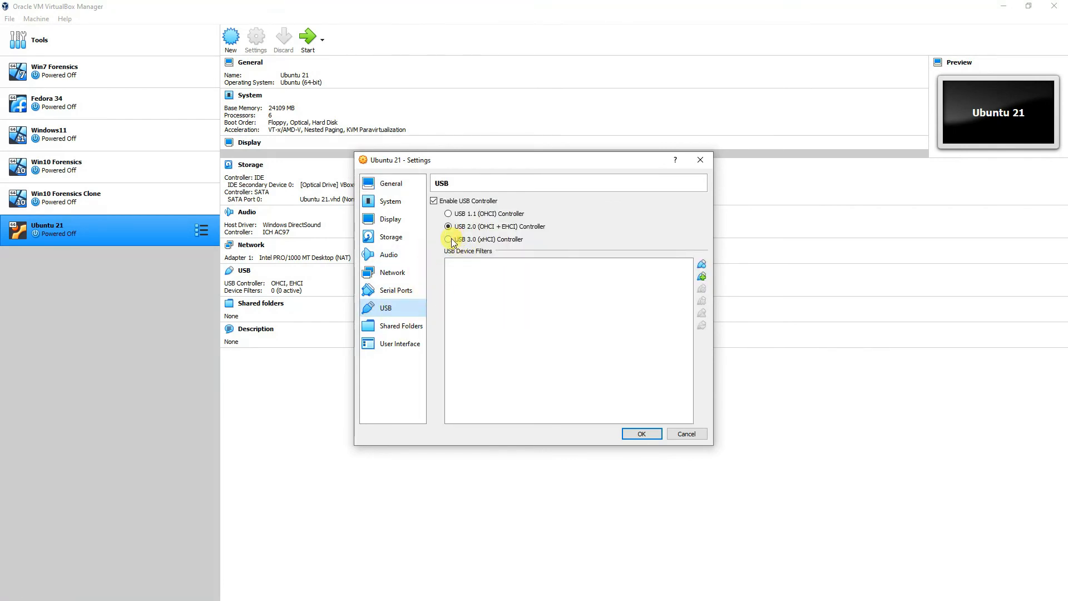
left_click(700, 278)
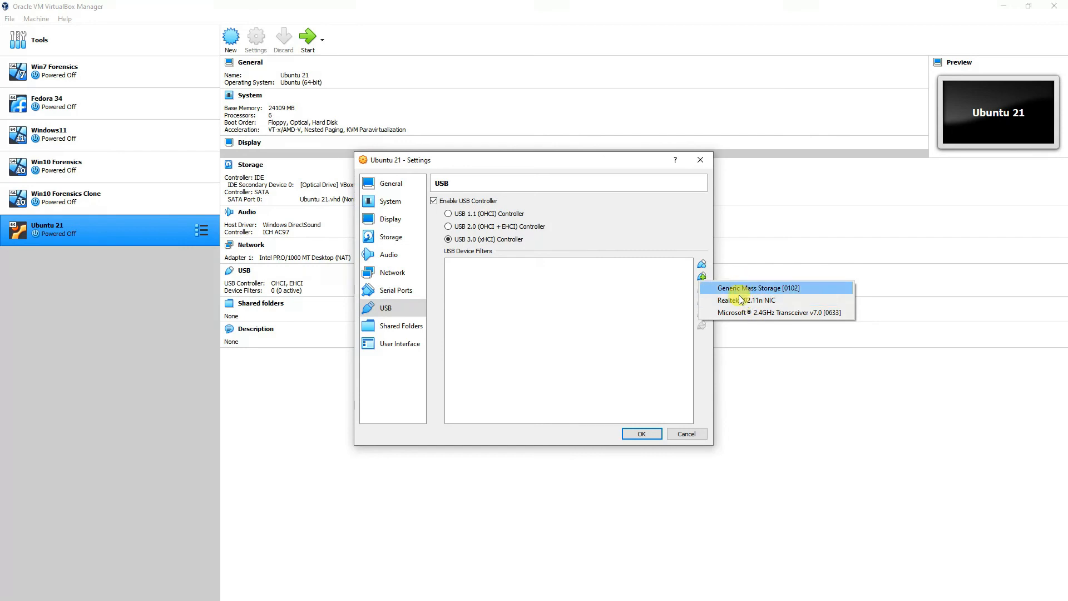
left_click(599, 294)
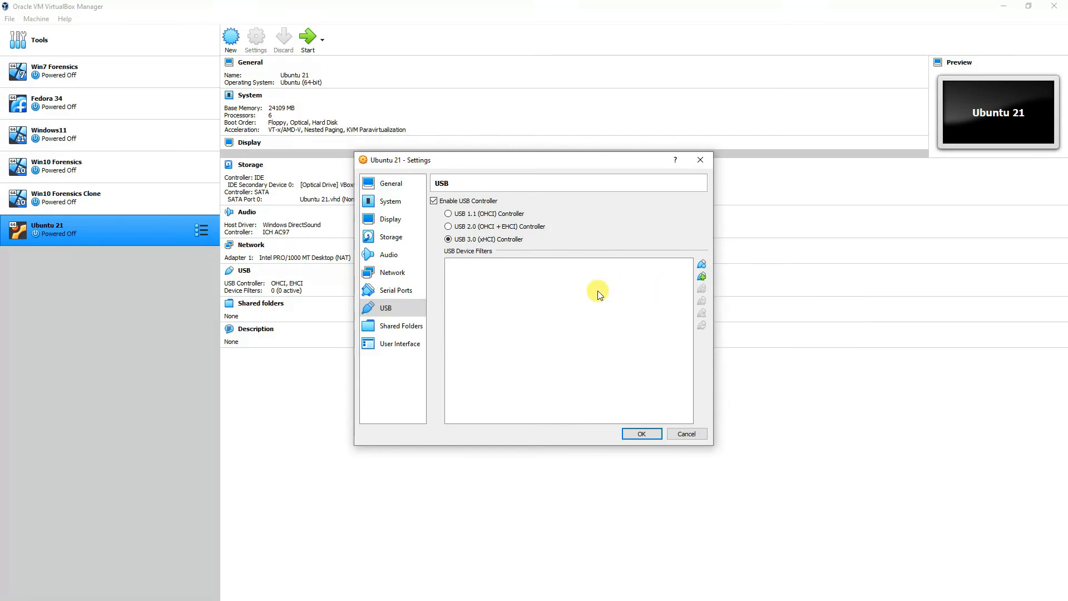
left_click(702, 277)
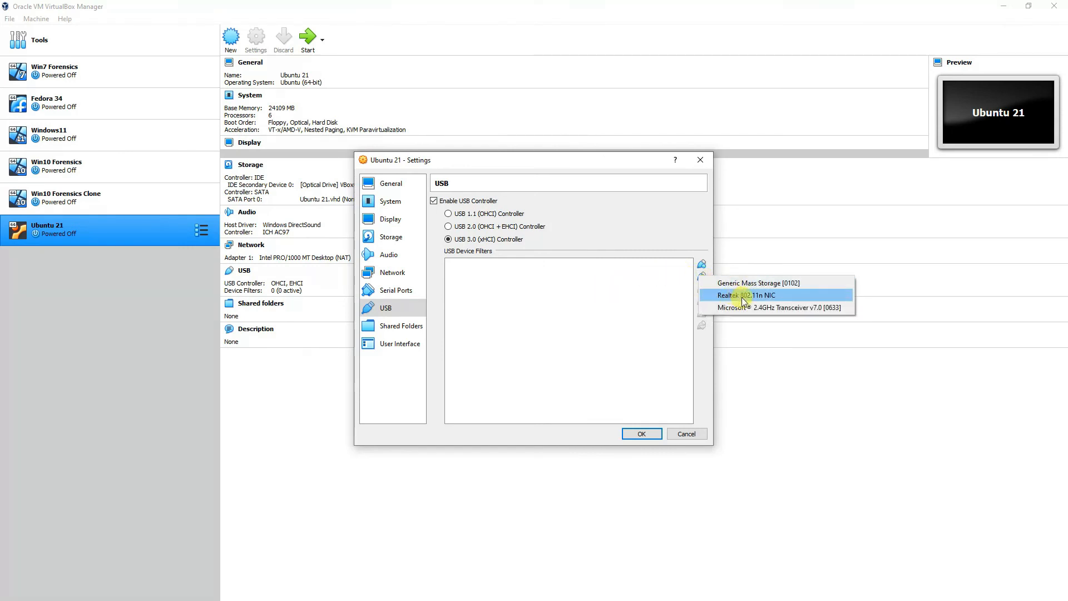
left_click(766, 282)
left_click(640, 434)
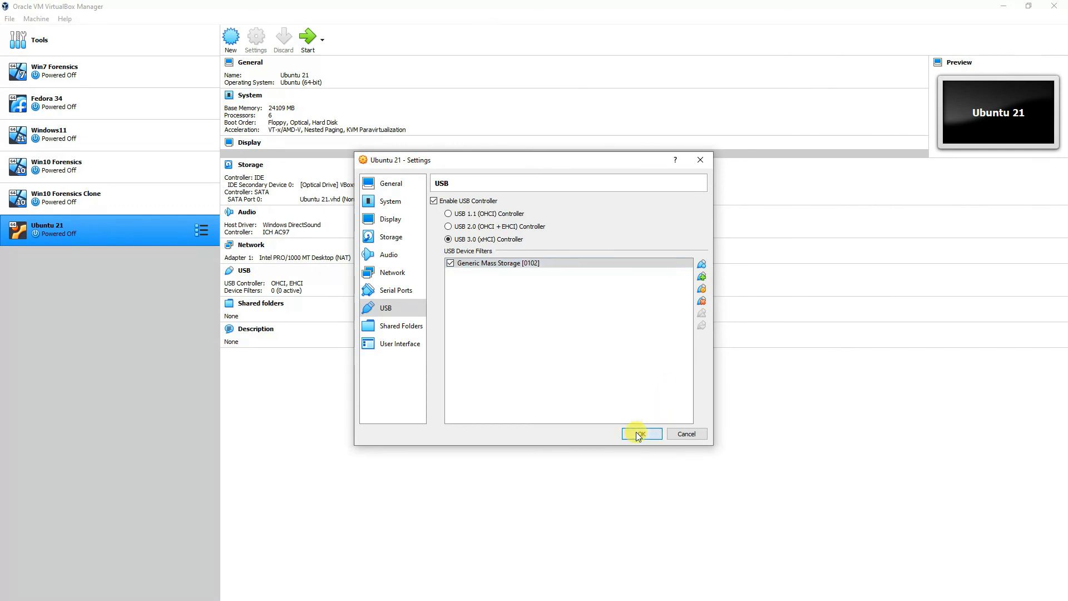
left_click(10, 18)
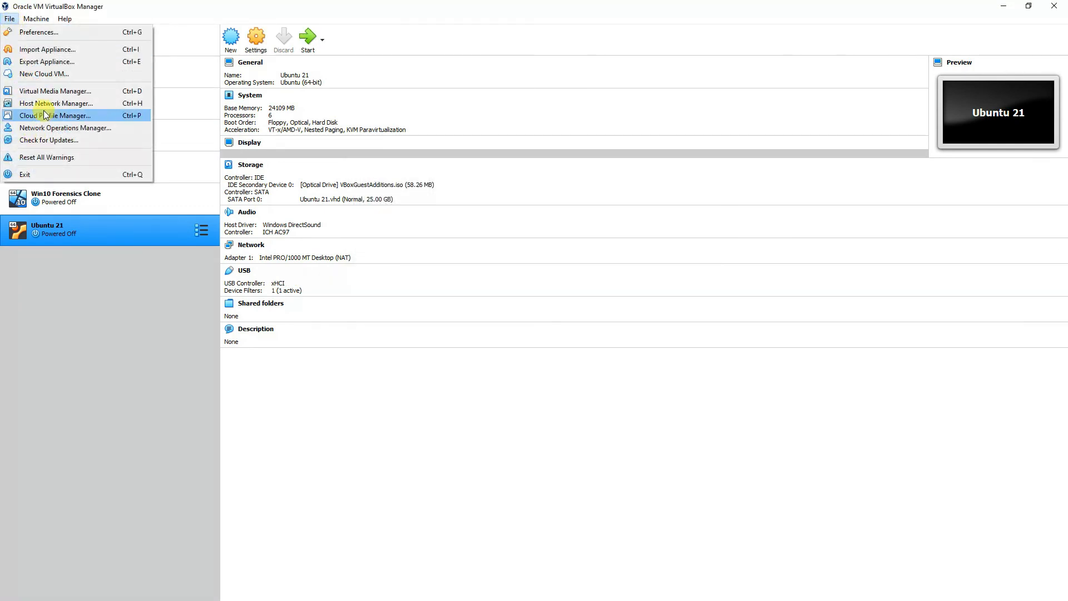
Step: Check the installed Extension Pack 6.1.28r147628 under Preferences > Extensions
left_click(44, 33)
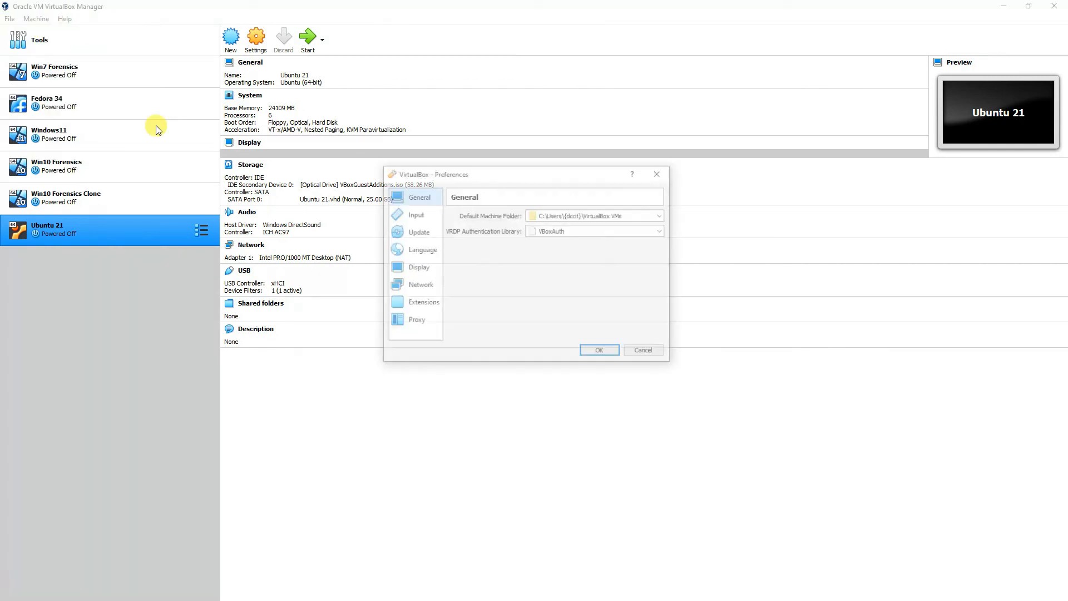
left_click(423, 304)
left_click(537, 244)
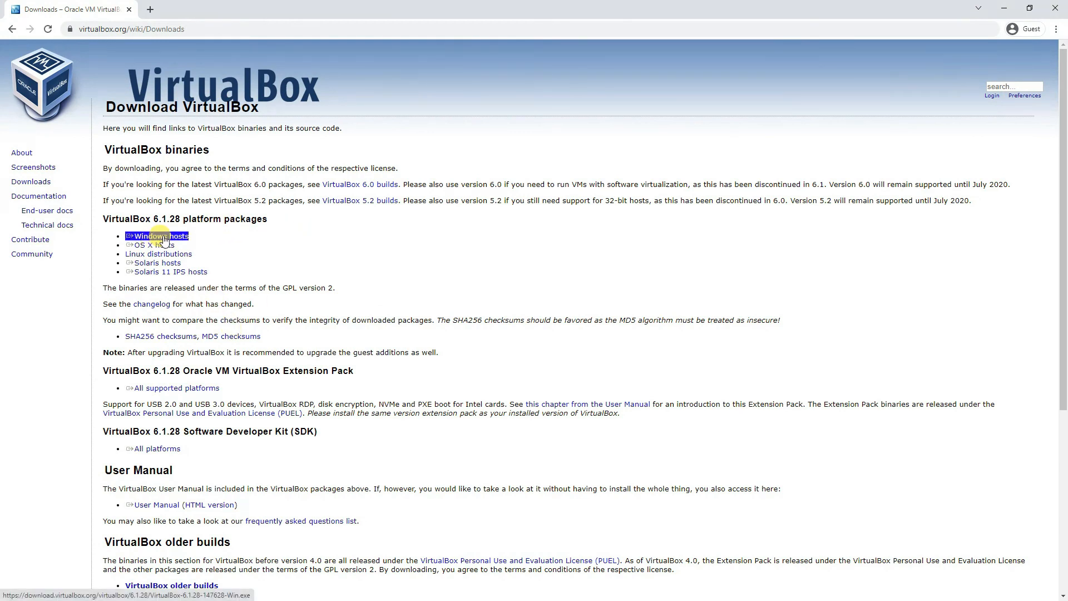
Step: Highlight the VirtualBox 6.1.28 Extension Pack heading on the Downloads page, then close Chrome
left_click_drag(353, 370, 136, 365)
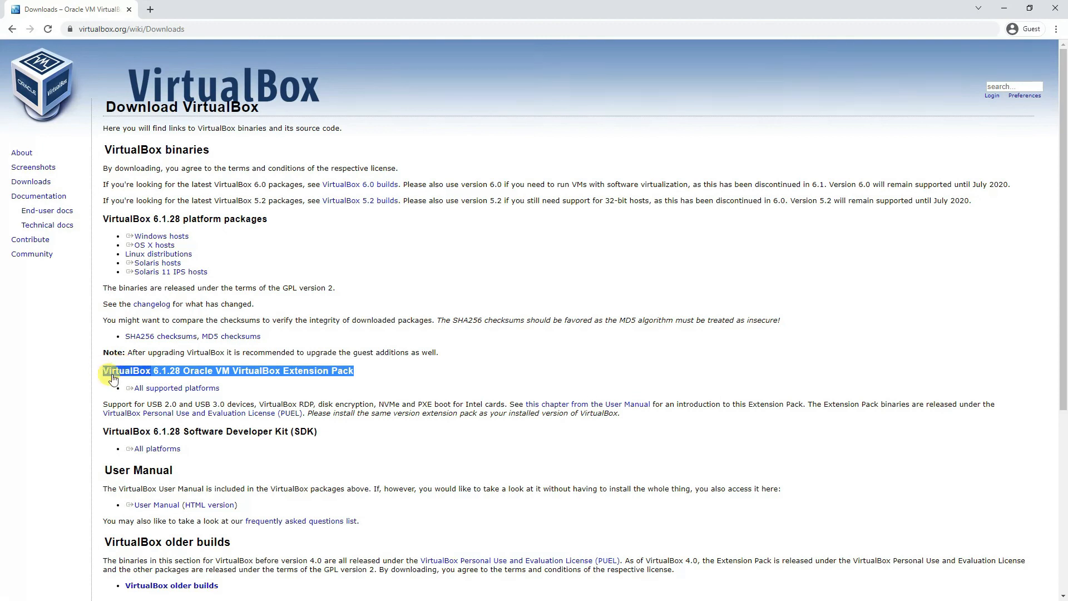
left_click(1056, 9)
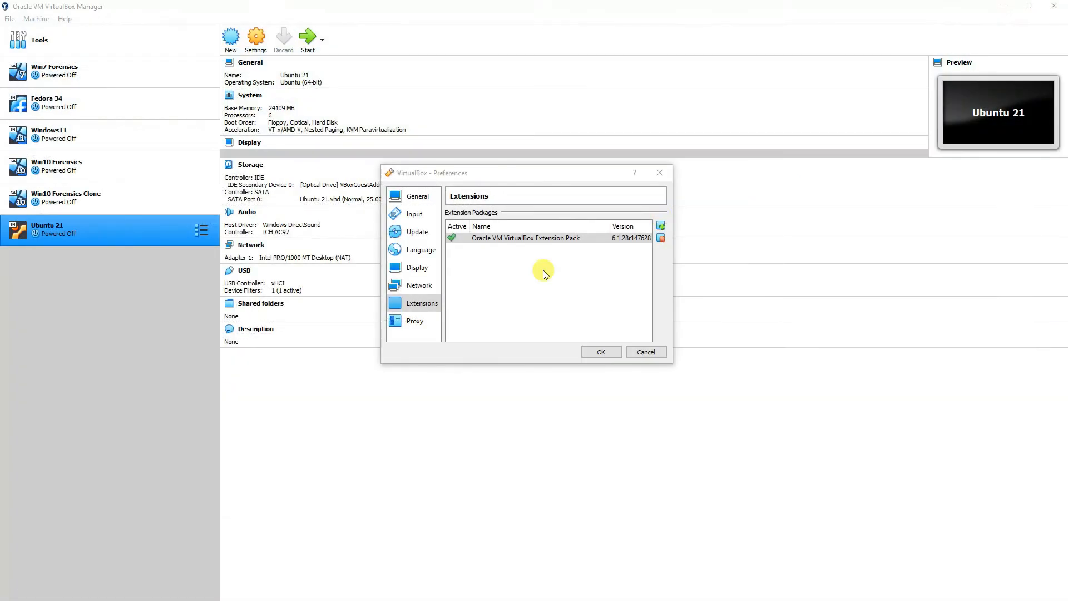
Step: Close Preferences, start Ubuntu 21 and log in with the user's password
left_click(608, 350)
left_click(305, 37)
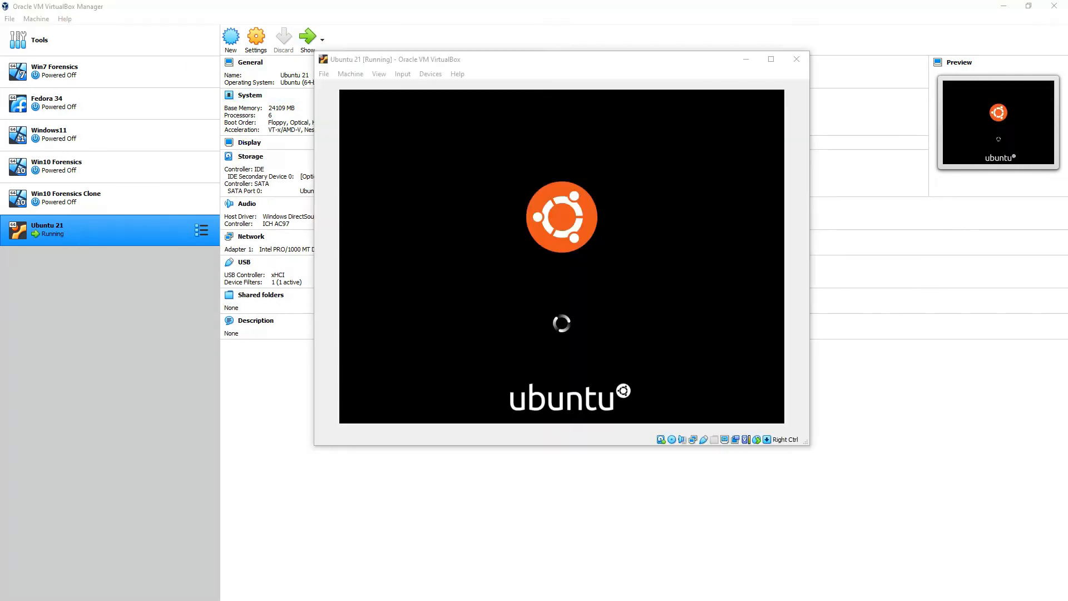
left_click(553, 255)
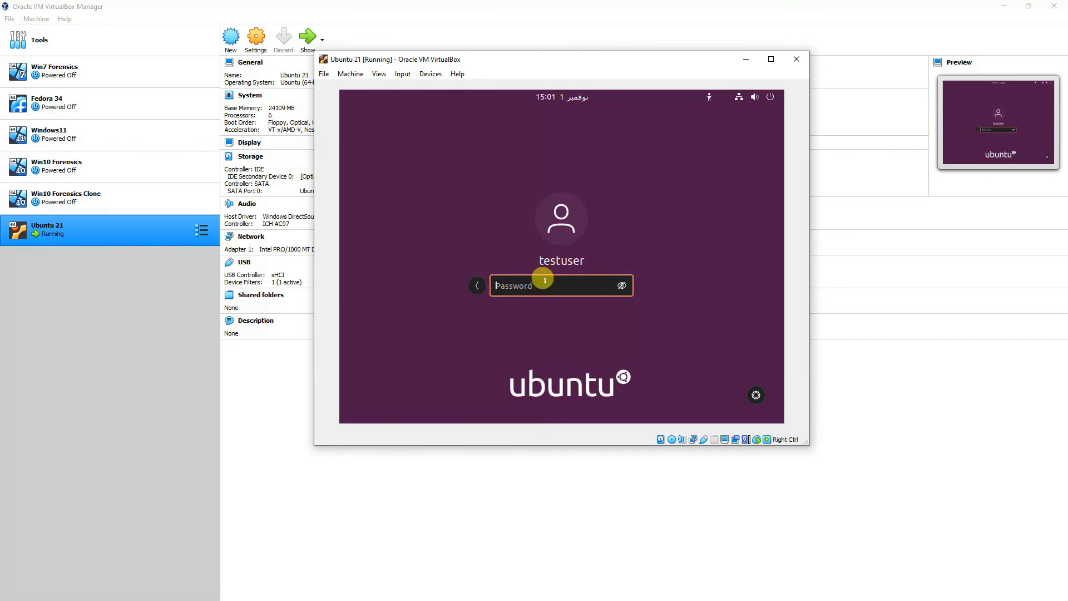
type("•••")
key("Return")
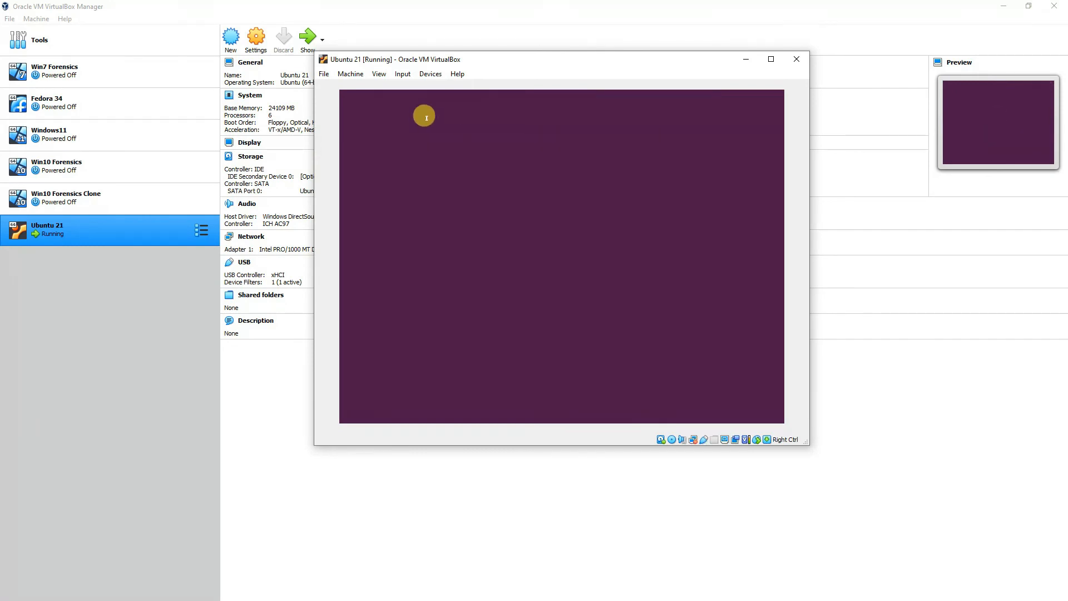
Step: Switch the Ubuntu 21 VM window to full-screen mode
left_click(371, 74)
left_click(402, 87)
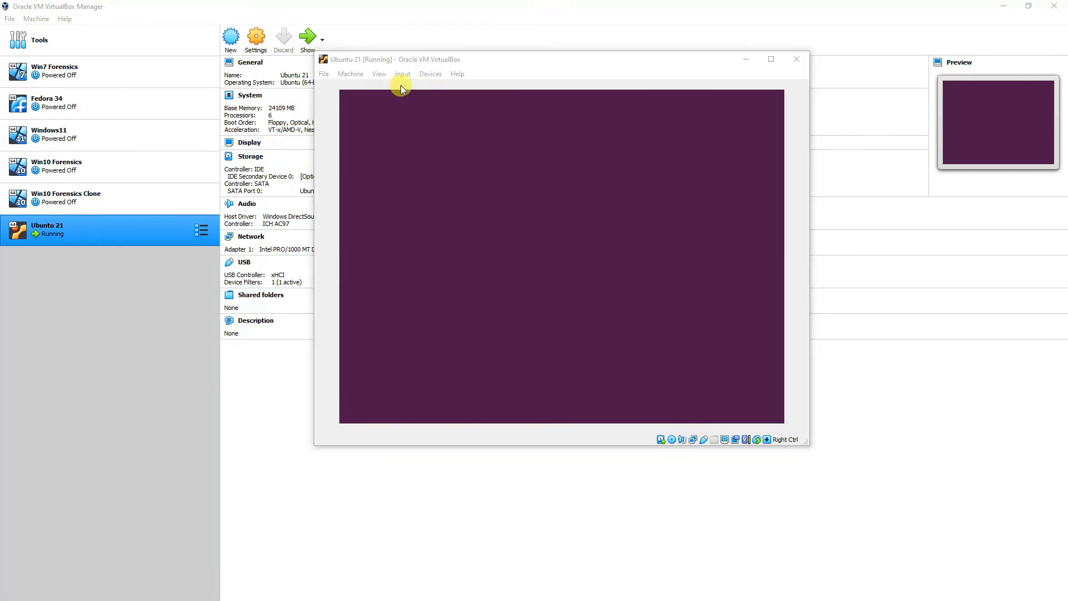
left_click(545, 298)
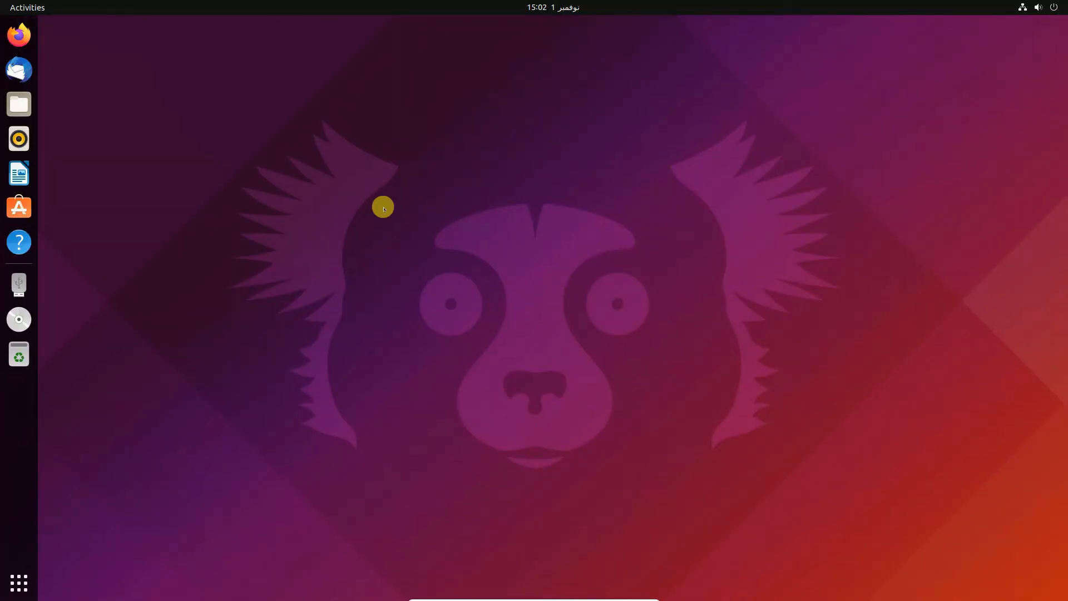
Step: Check the ACRONIS USB drive and Guest Additions disc in Disk Usage Analyzer, then close it
left_click(22, 584)
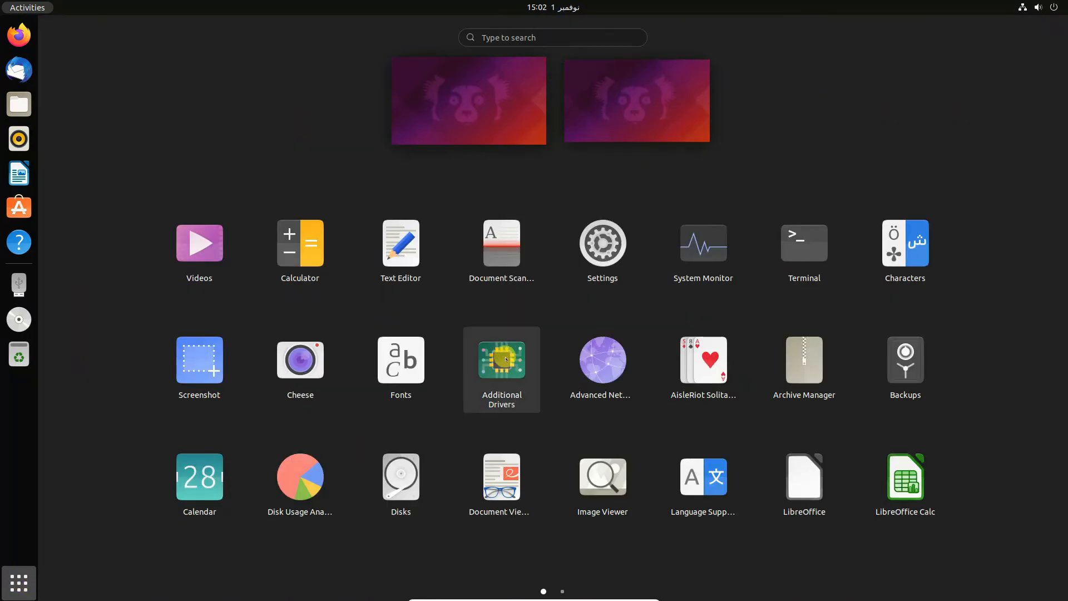
scroll(537, 370, "down", 1)
scroll(643, 406, "up", 1)
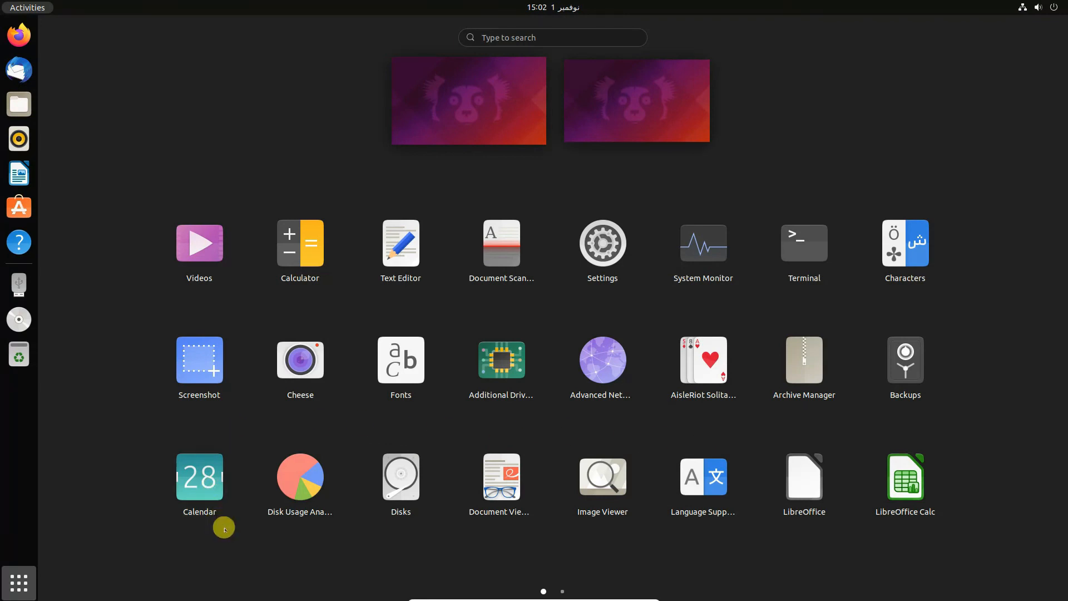
left_click(294, 479)
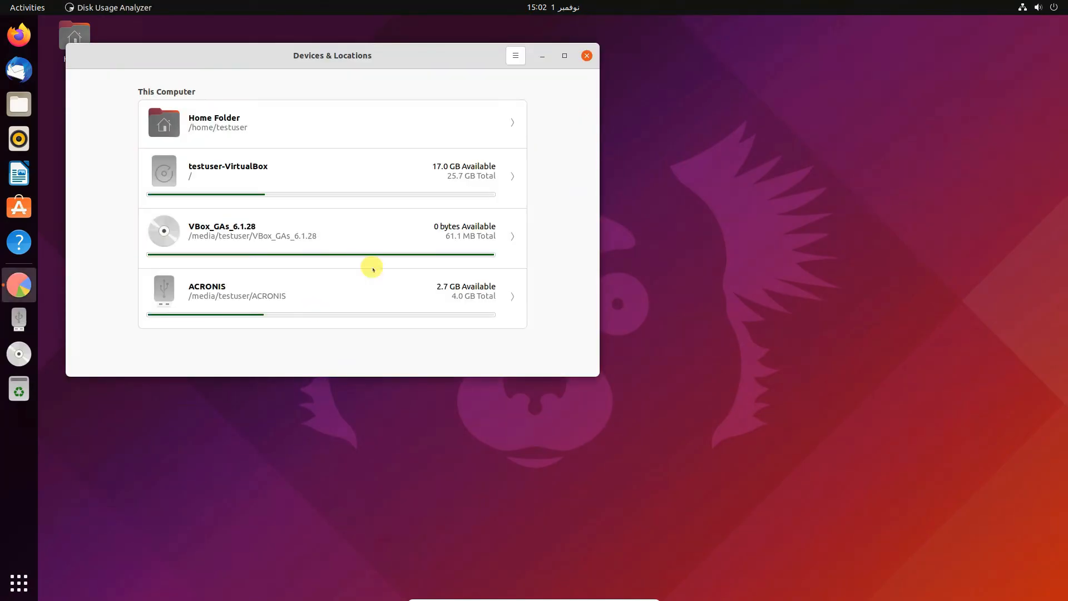
left_click(585, 55)
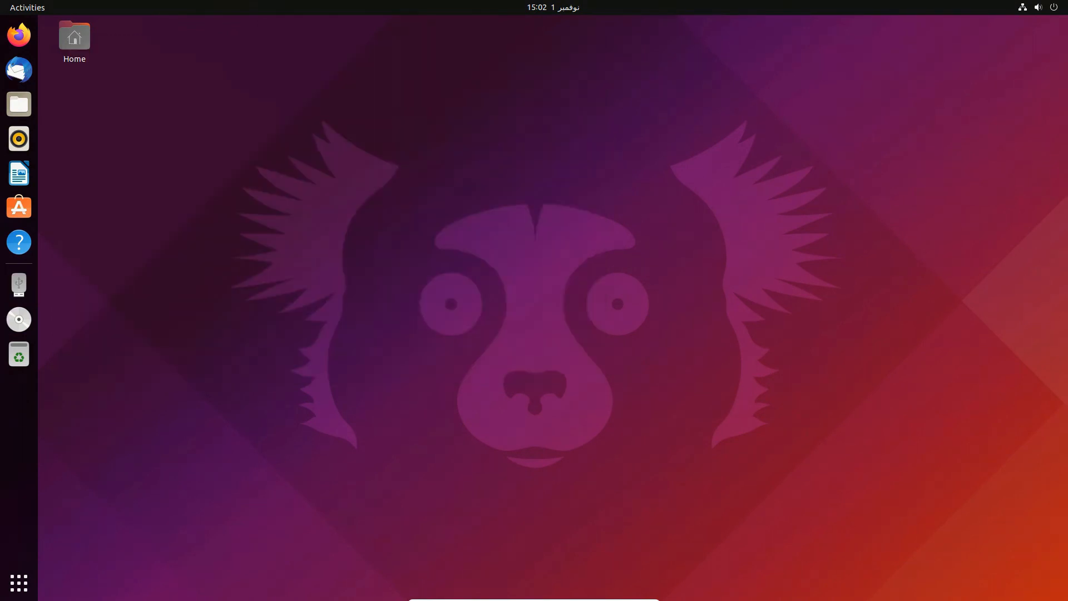
Step: Launch Ubuntu's Settings app from Show Applications
left_click(32, 583)
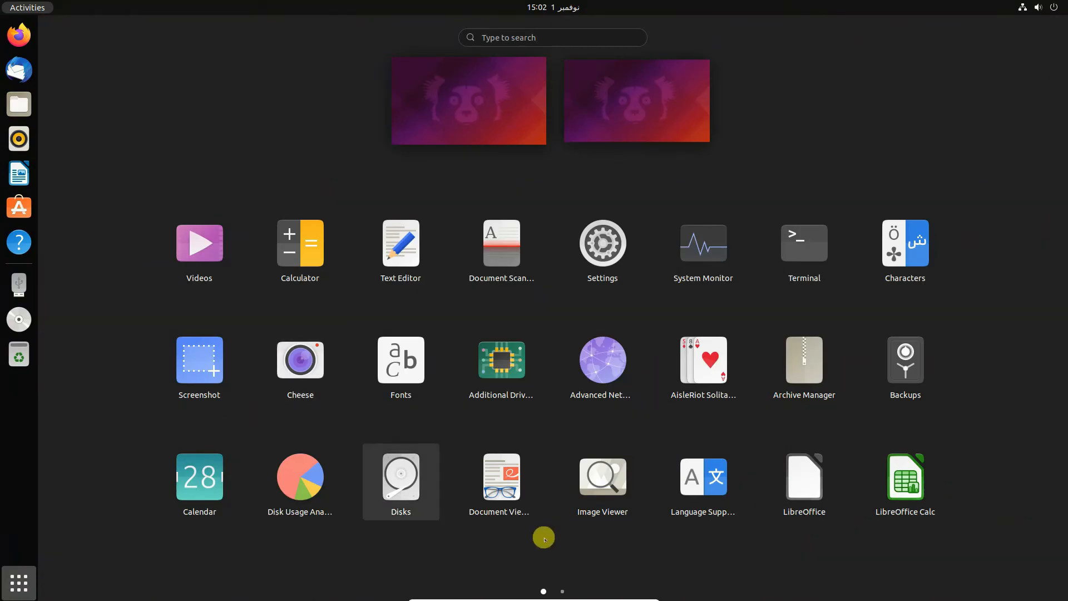
scroll(758, 480, "down", 1)
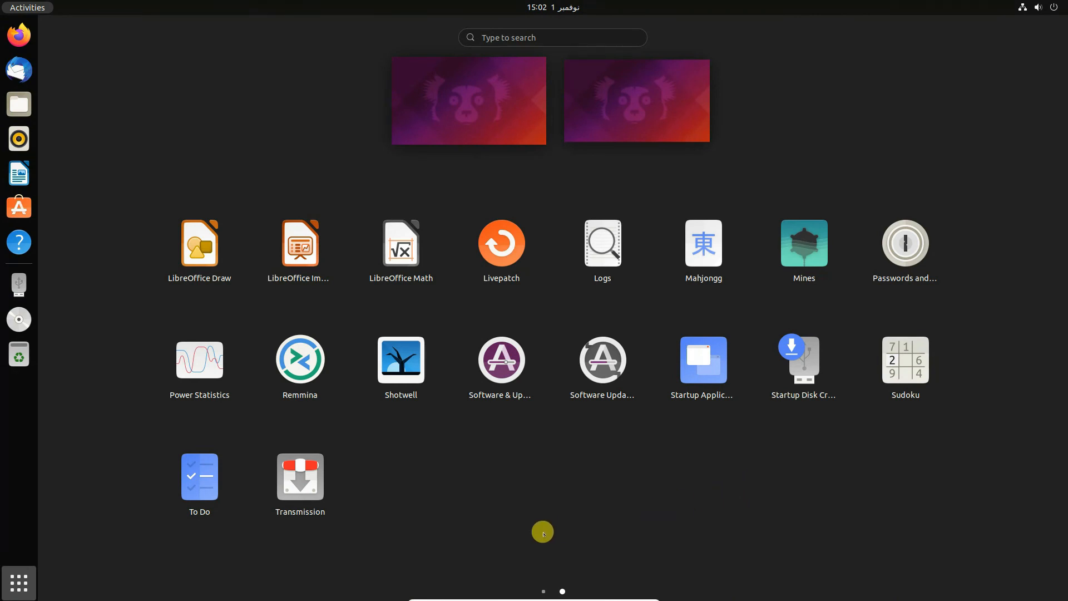
scroll(505, 524, "up", 1)
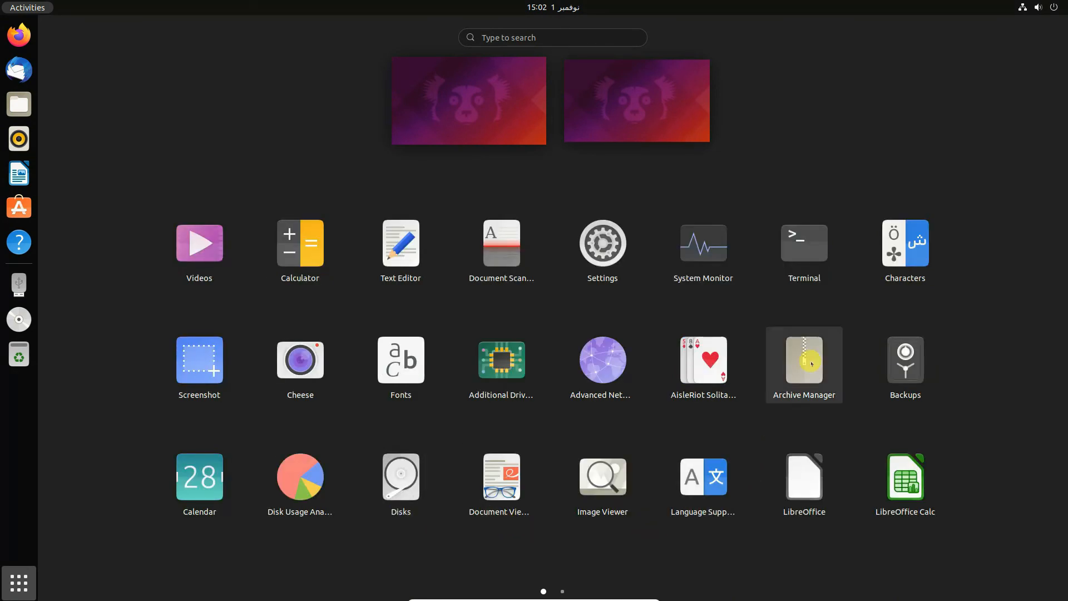
left_click(598, 256)
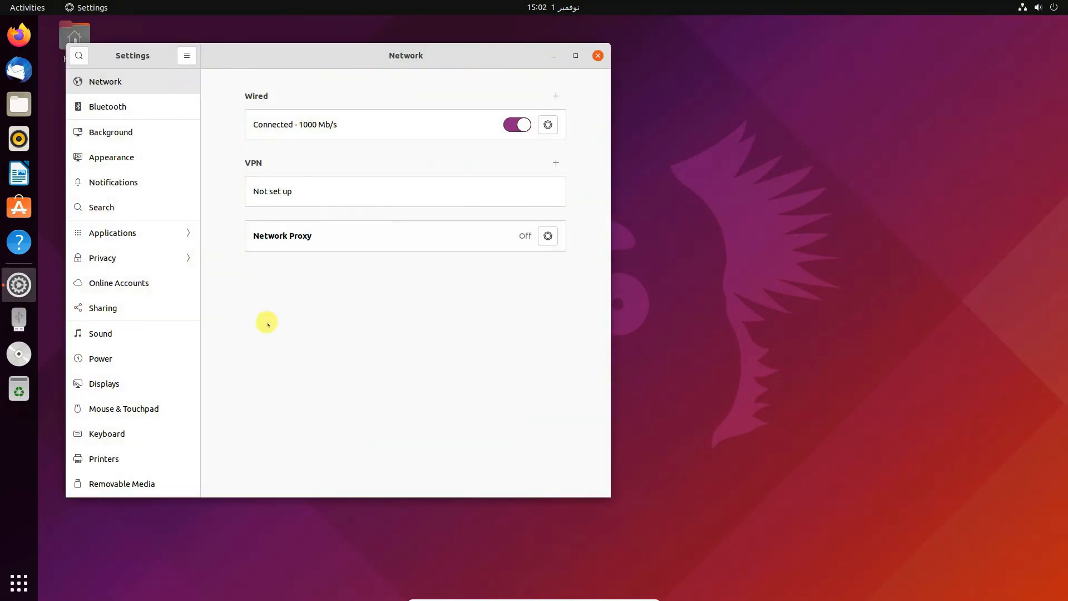
Step: Review About (Ubuntu 21.10, 23.0 GiB, 6 CPUs), close Settings and launch Firefox
scroll(96, 436, "down", 5)
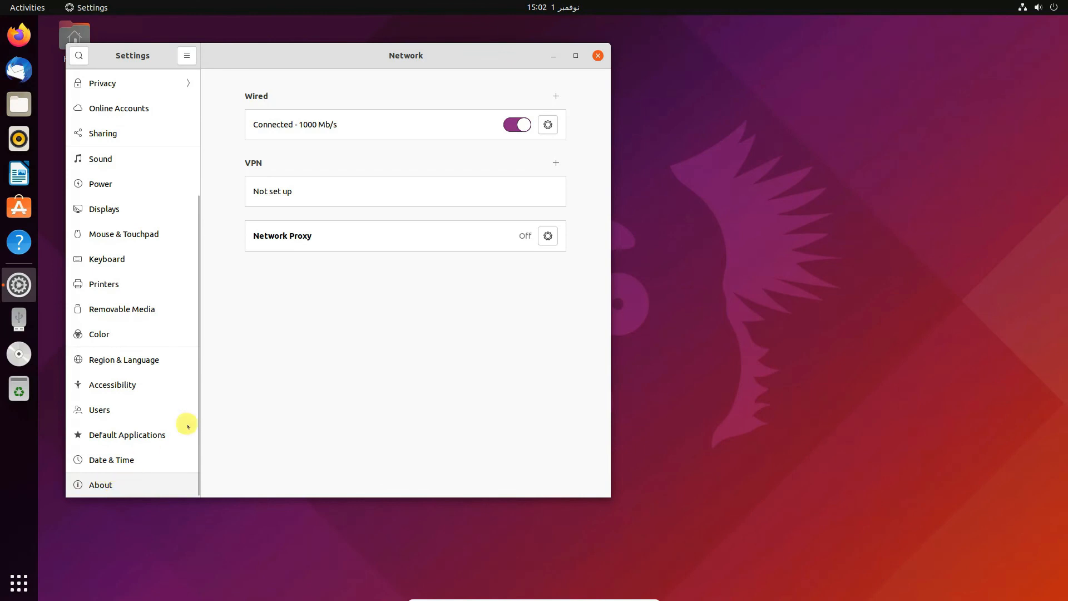
scroll(483, 263, "down", 1)
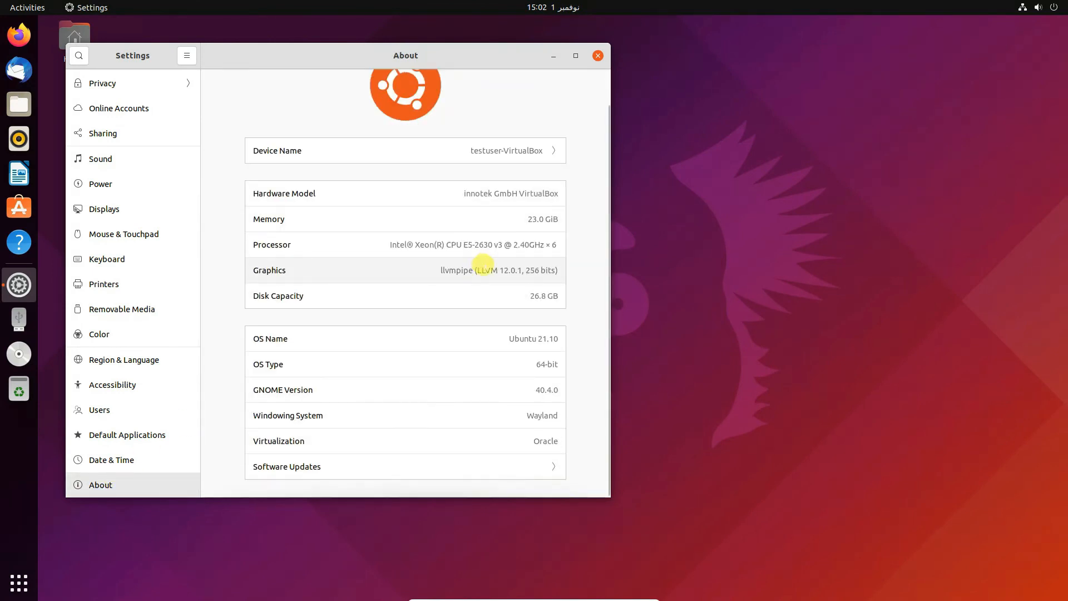
left_click(599, 56)
left_click(19, 35)
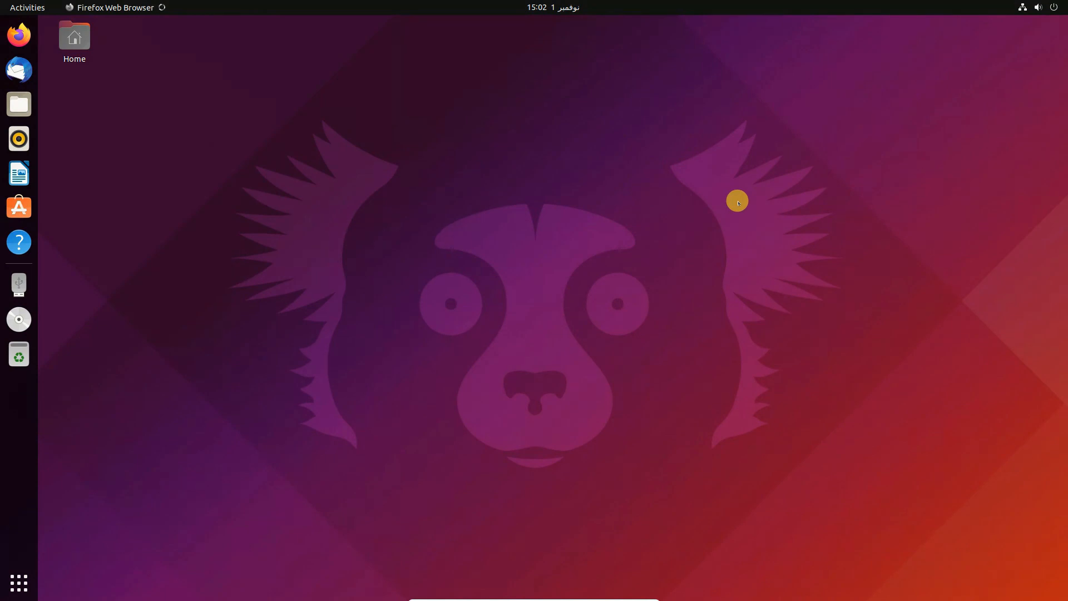